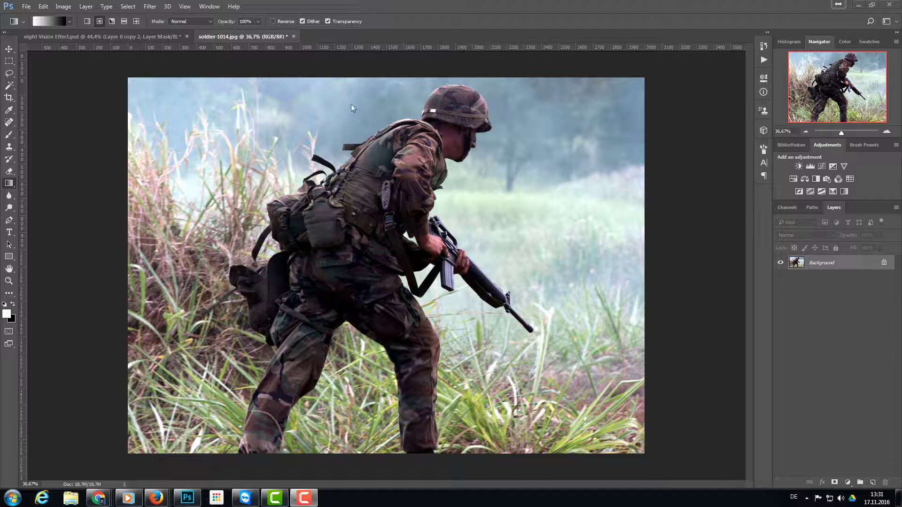
Switch soldier-1014.jpg to Grayscale mode, discarding its colour information.
left_click(61, 7)
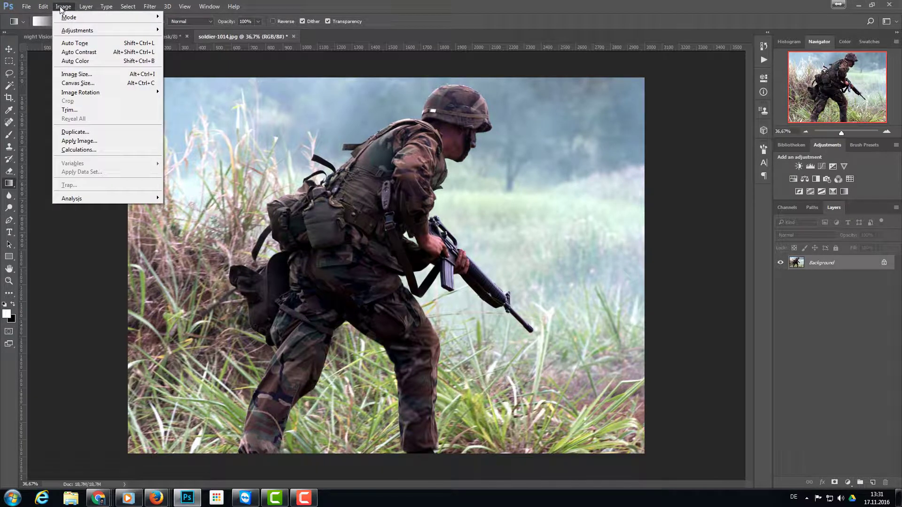
mouse_move(70, 19)
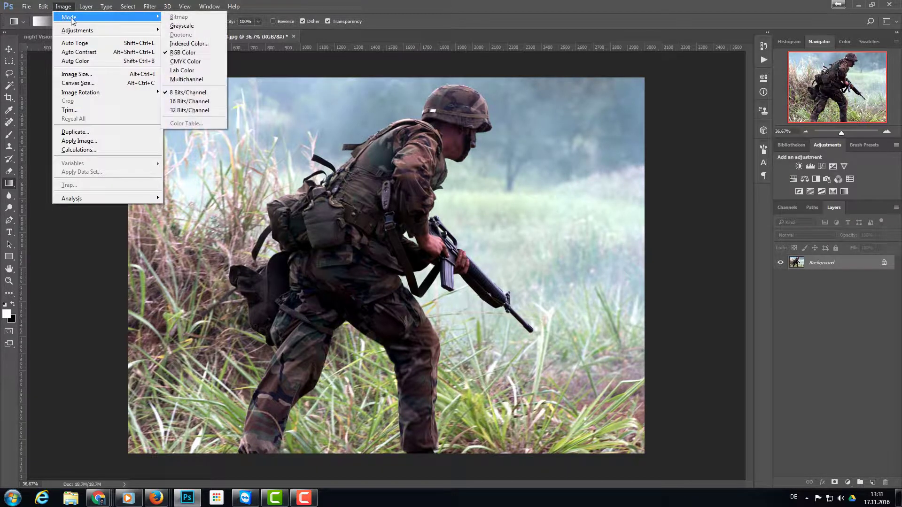
left_click(183, 26)
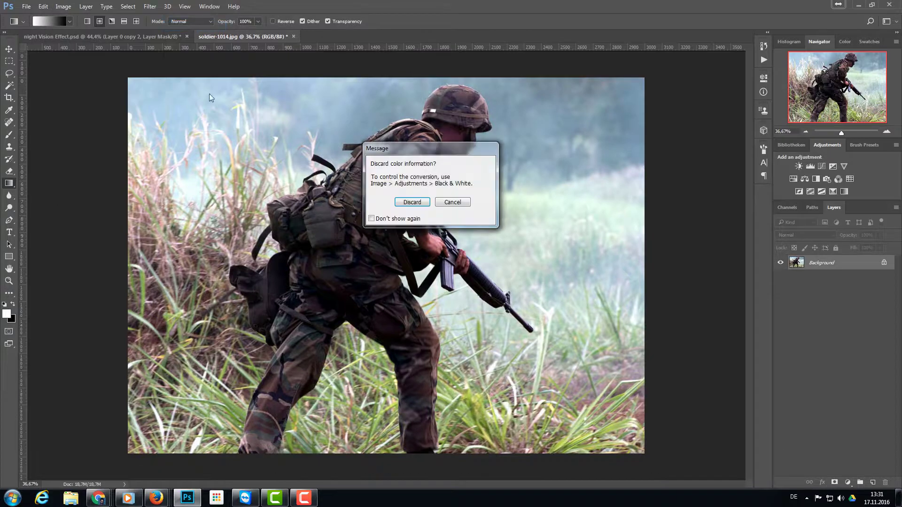
left_click(412, 202)
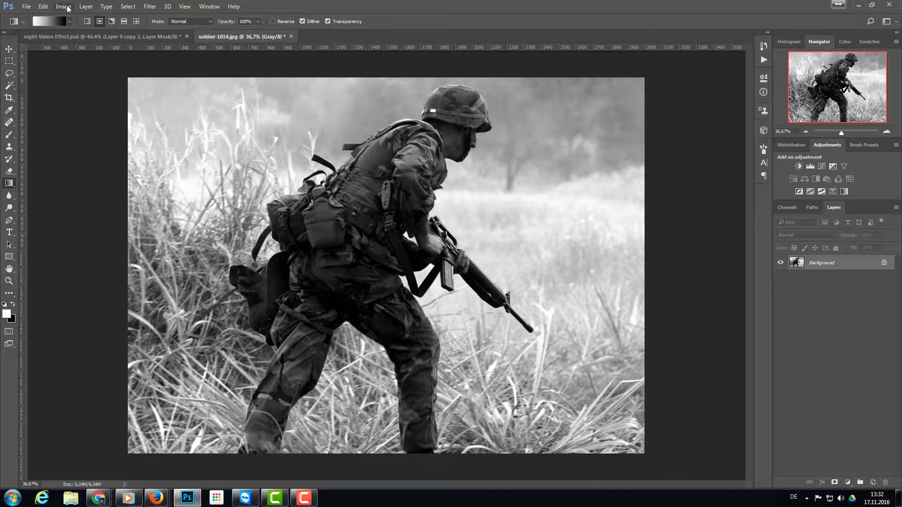
Open the Duotone options for the grayscale photo, keeping the type as Duotone.
left_click(63, 7)
mouse_move(70, 17)
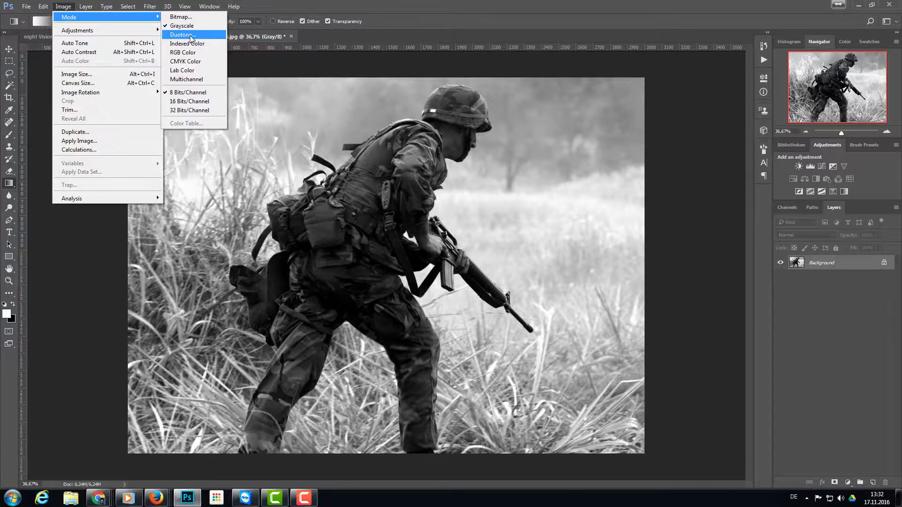
left_click(190, 35)
mouse_move(636, 89)
left_mouse_down()
mouse_move(612, 88)
mouse_move(621, 87)
left_mouse_up()
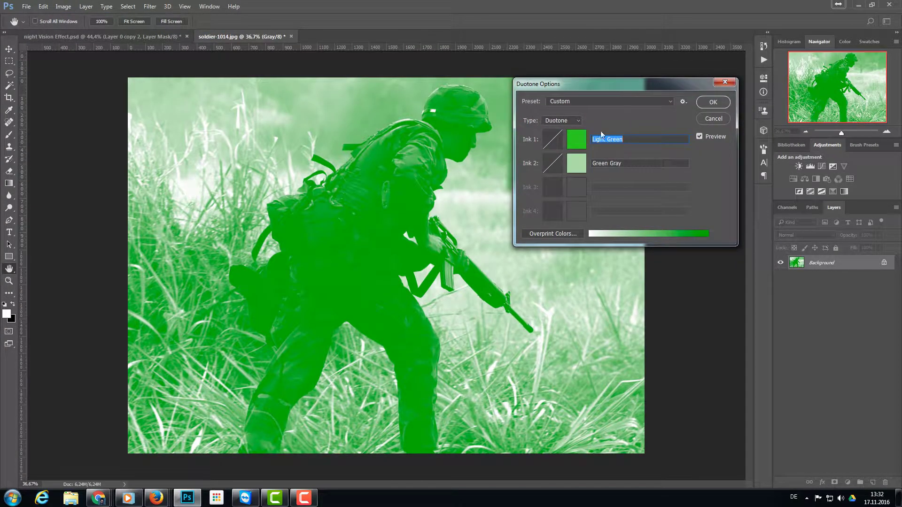
left_click(576, 122)
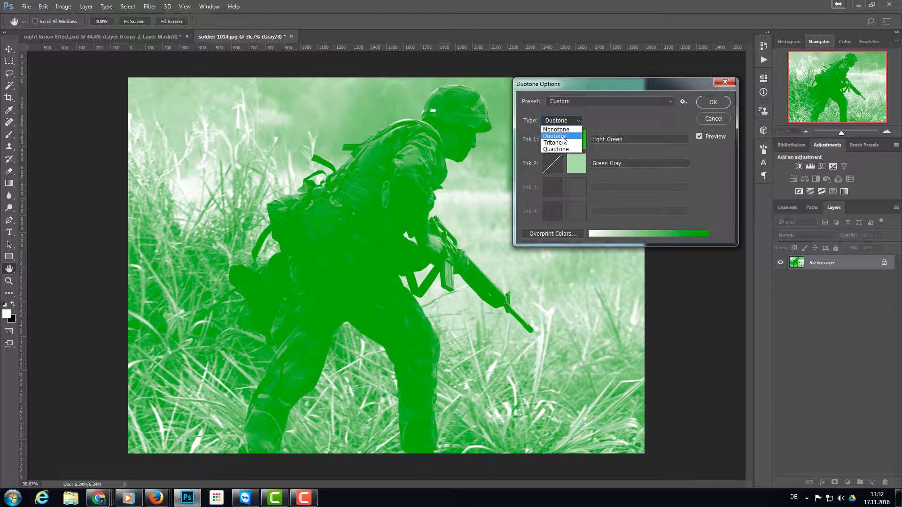
left_click(563, 137)
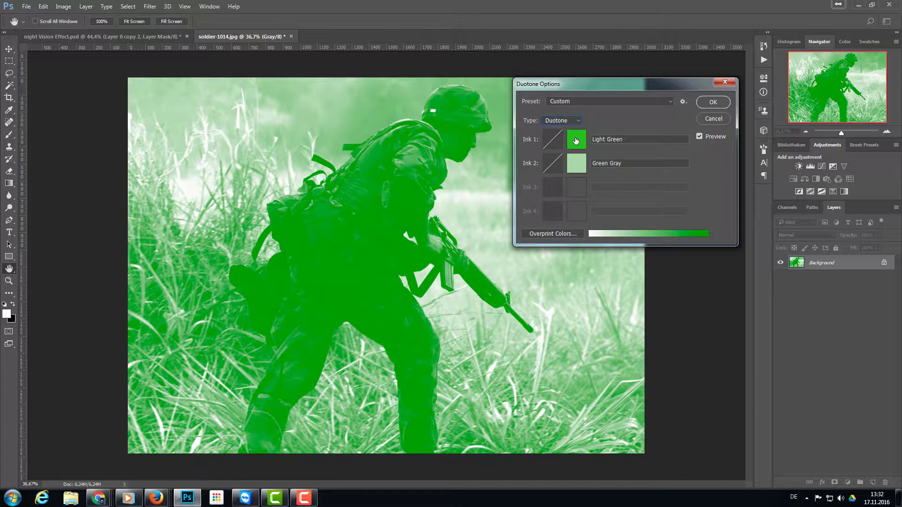
Set Ink 1 to Light Green, enable Ink 2 Green Gray, and apply the duotone.
left_click(576, 140)
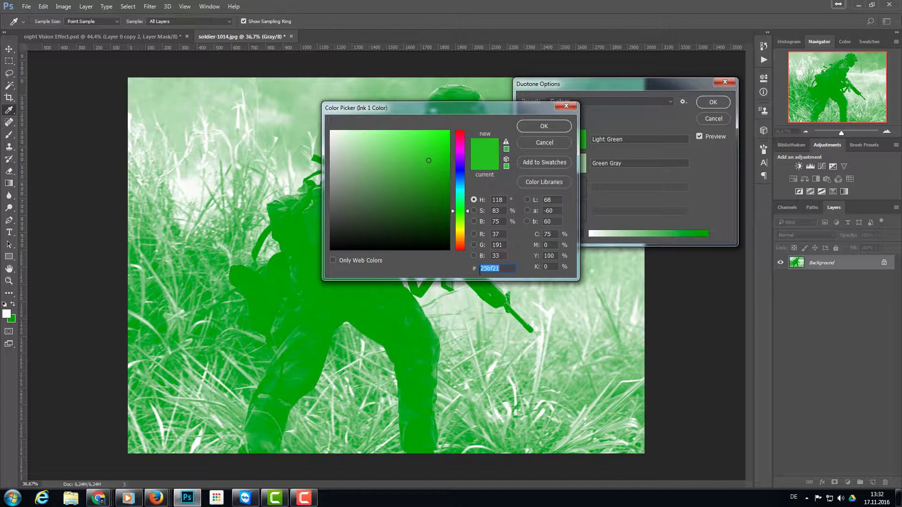
left_click(563, 128)
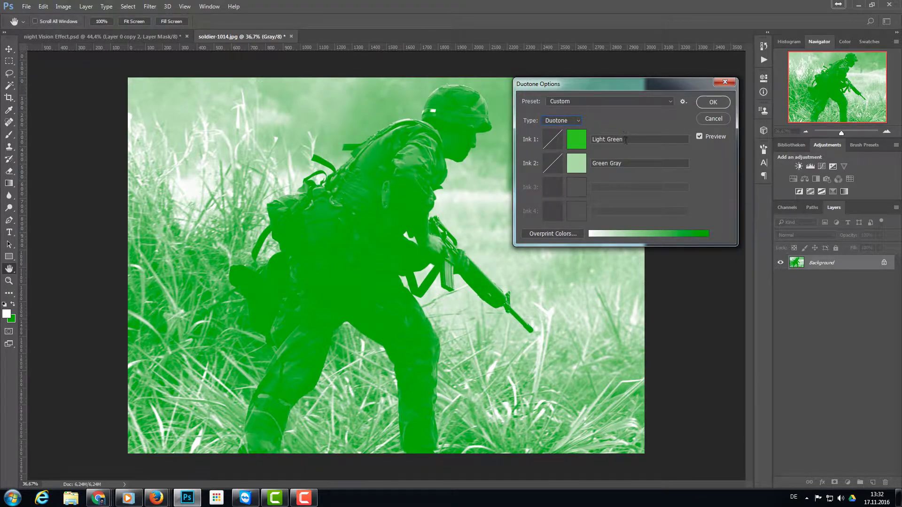
left_click_drag(625, 139, 583, 136)
left_click(635, 139)
left_click(576, 163)
left_click(713, 103)
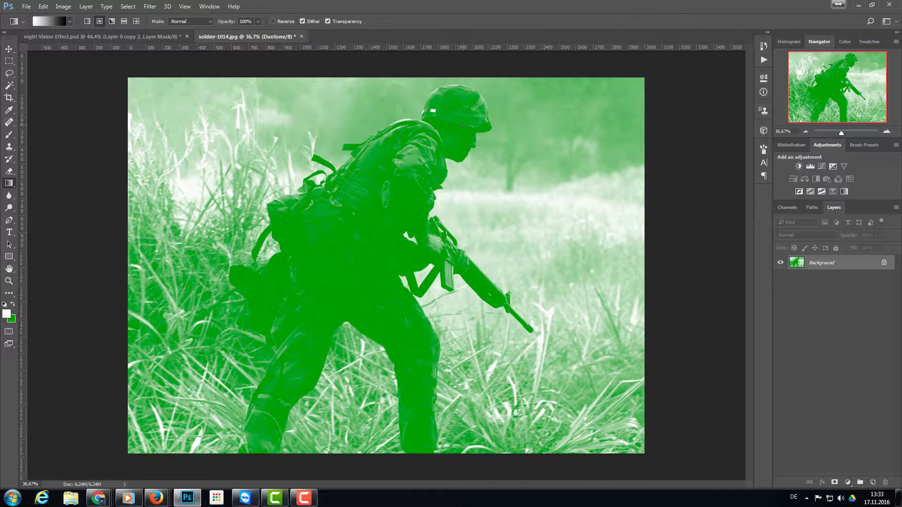
Convert the green duotone image back to RGB Color mode.
left_click(63, 6)
mouse_move(68, 17)
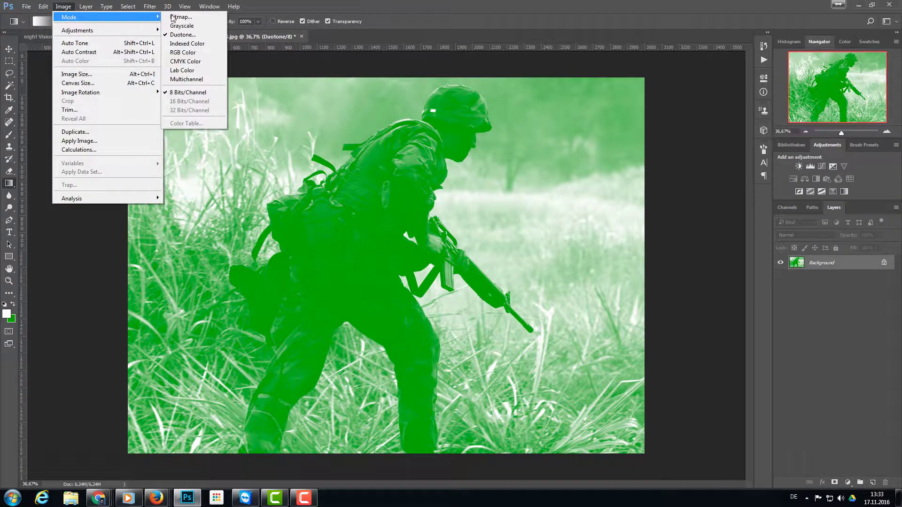
left_click(197, 54)
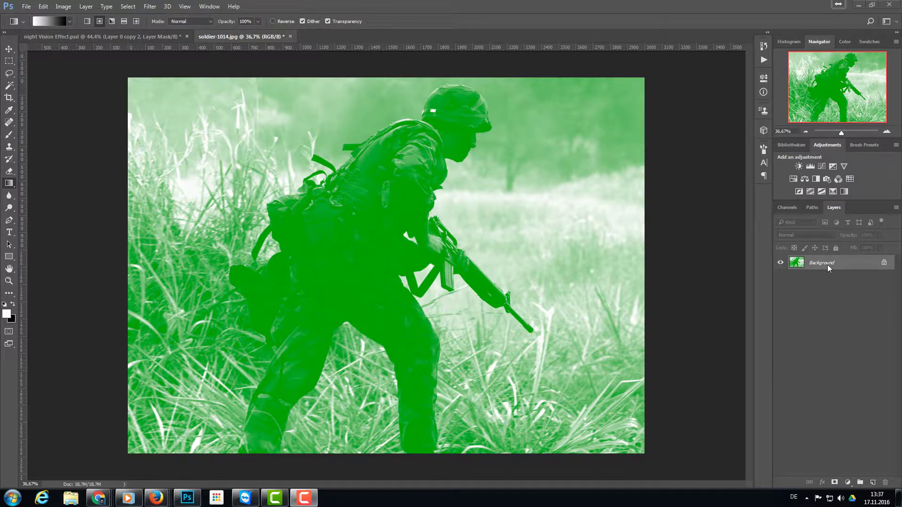
Unlock the Background as Layer 0, duplicate it, and name the copy 'unsharp'.
left_click(884, 264)
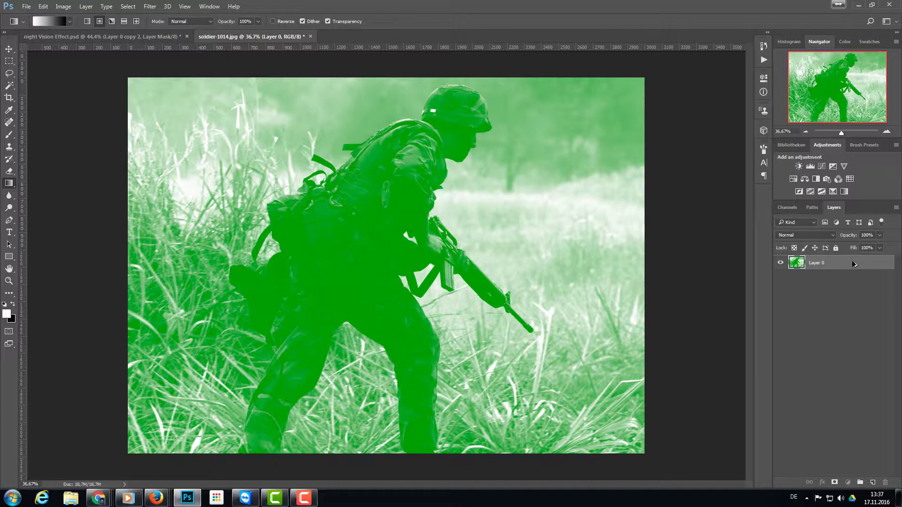
key("ctrl+j")
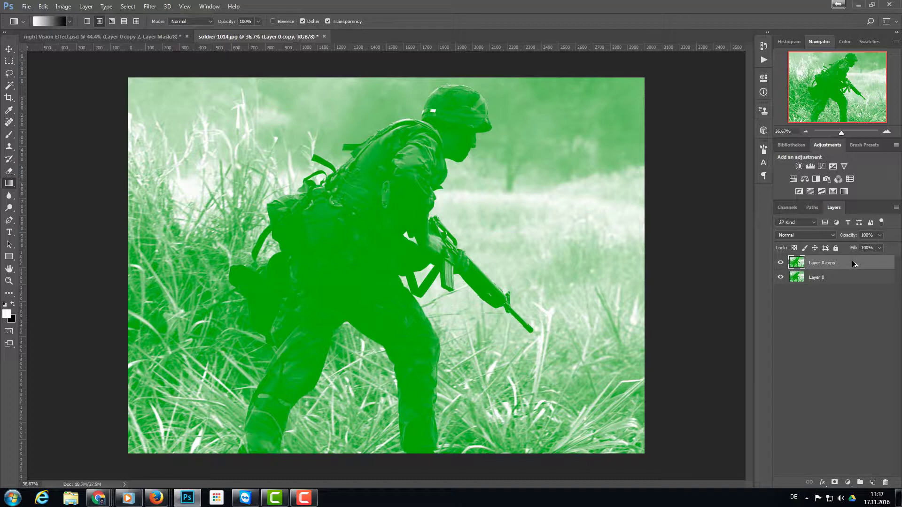
double_click(820, 263)
type("L")
type("nsharp")
key("Return")
left_click(149, 7)
Blur the unsharp layer with a 5,6-pixel Gaussian Blur and add a white layer mask.
mouse_move(194, 113)
left_click(305, 146)
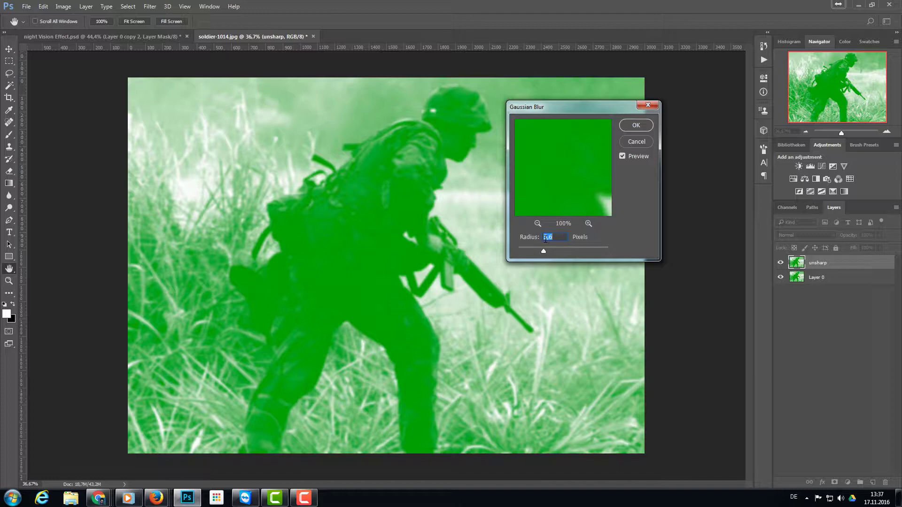
left_click(635, 126)
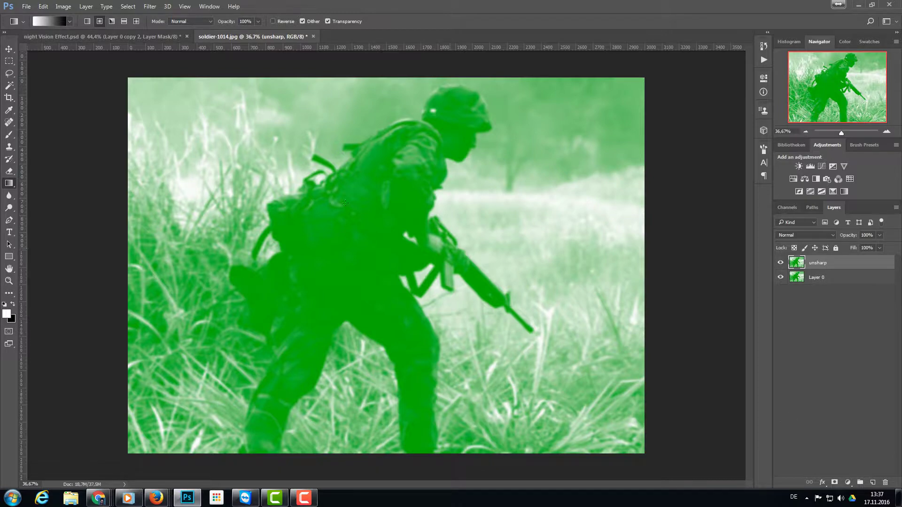
left_click(834, 482)
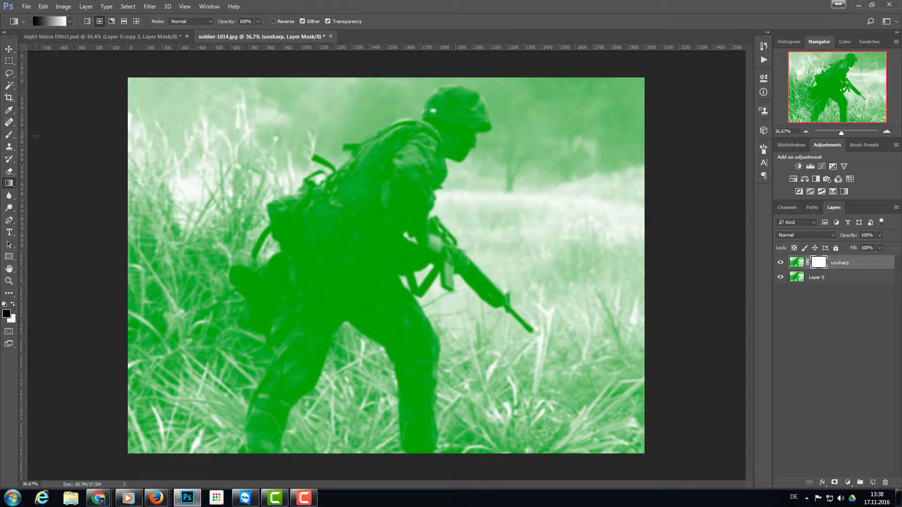
Place centre guides and fill the unsharp mask with a radial gradient, black centre to white edges.
left_click_drag(449, 193, 386, 248)
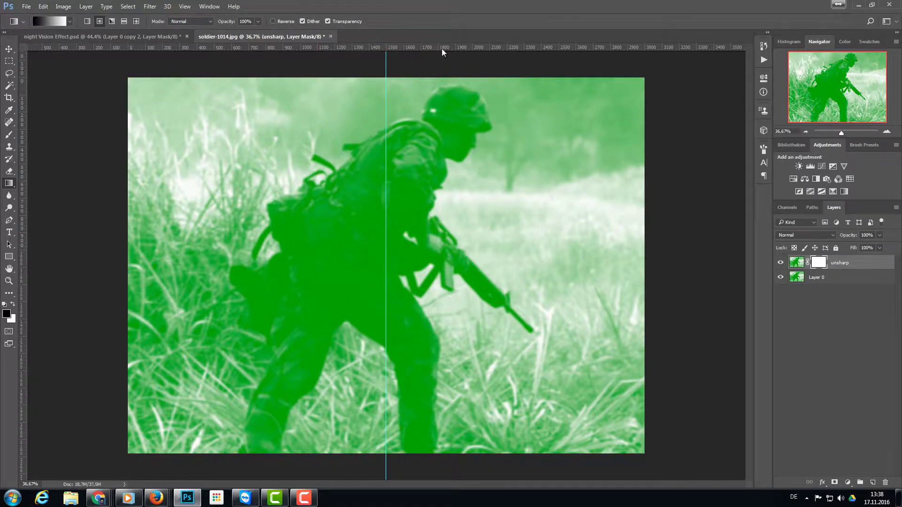
left_click_drag(441, 49, 461, 266)
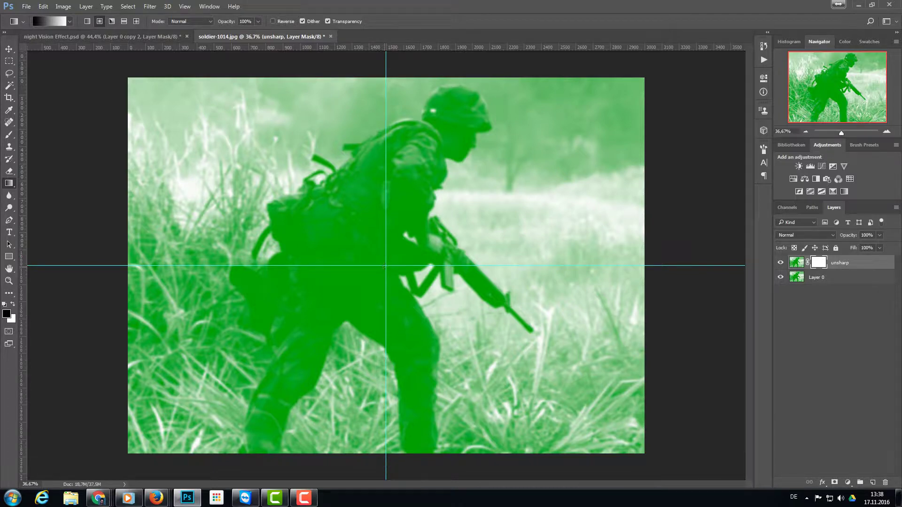
right_click(9, 187)
left_click(32, 186)
left_click_drag(386, 265, 584, 121)
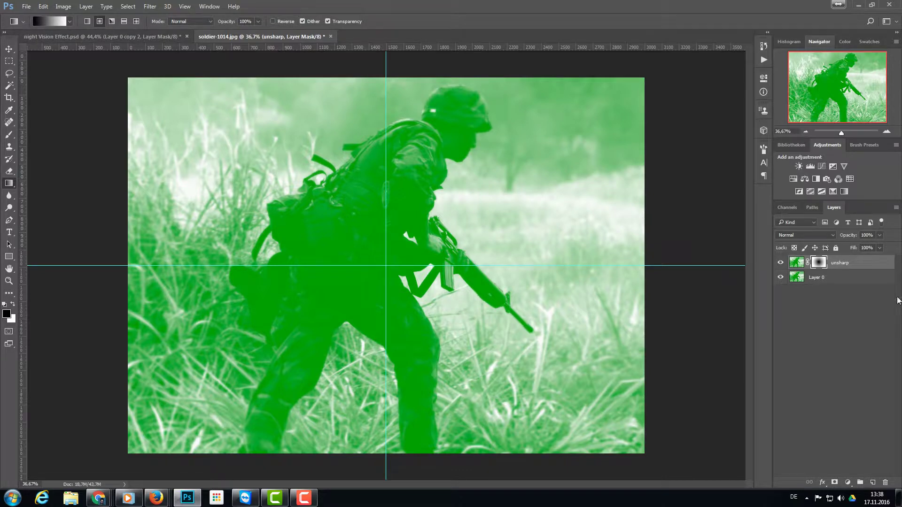
left_click(821, 266, "alt")
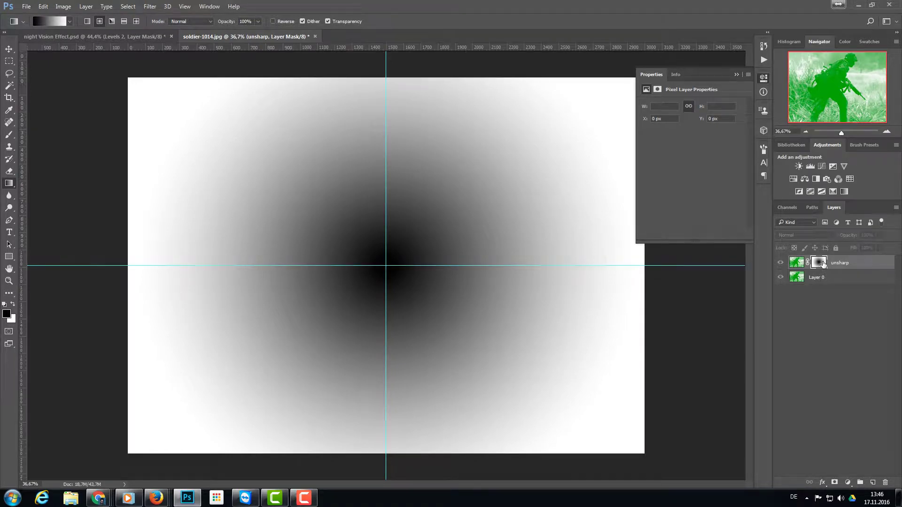
left_click(820, 265, "alt")
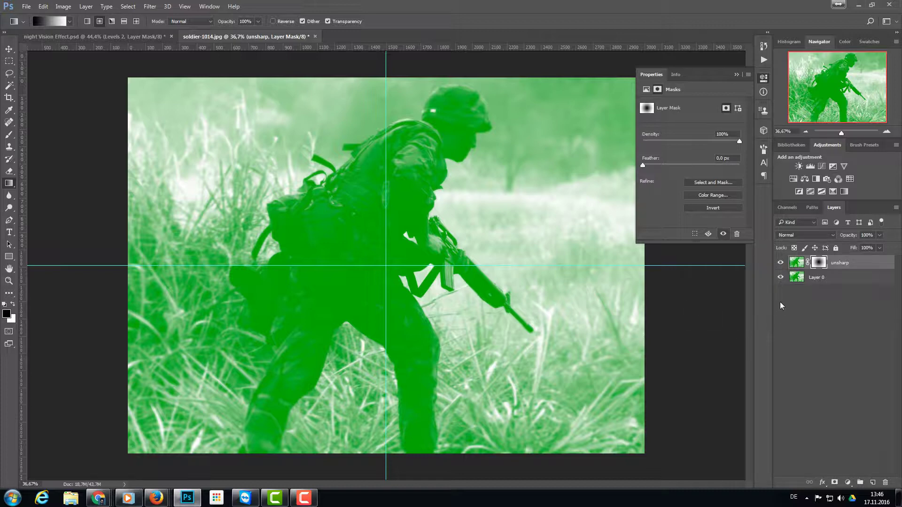
Add a Levels adjustment with input levels 70 and 230, then stamp visible layers into Layer 1.
left_click(808, 166)
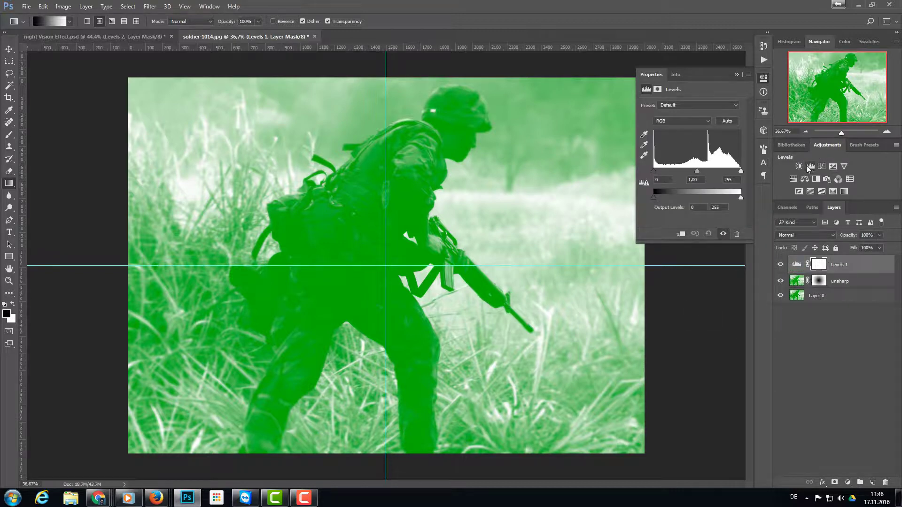
left_click(657, 180)
type("70")
key("Tab")
key("Tab")
type("230")
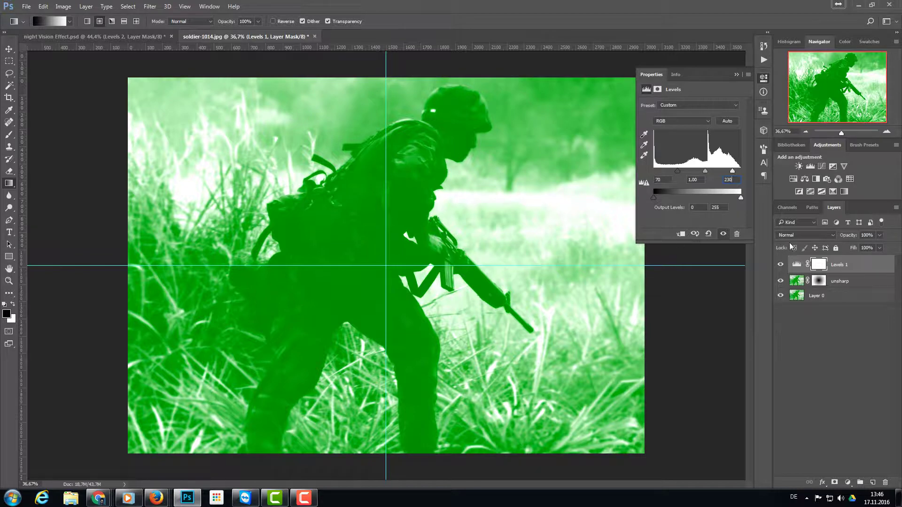
left_click(855, 266)
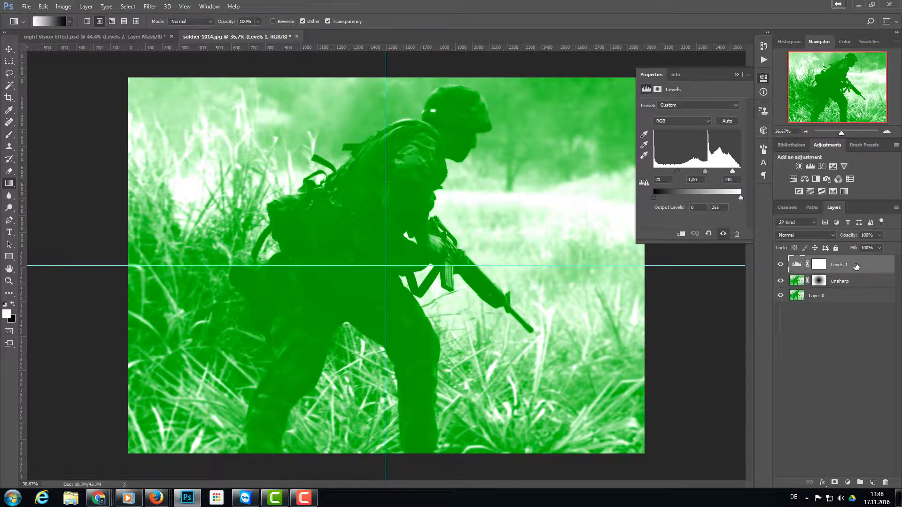
key("ctrl+shift+alt+e")
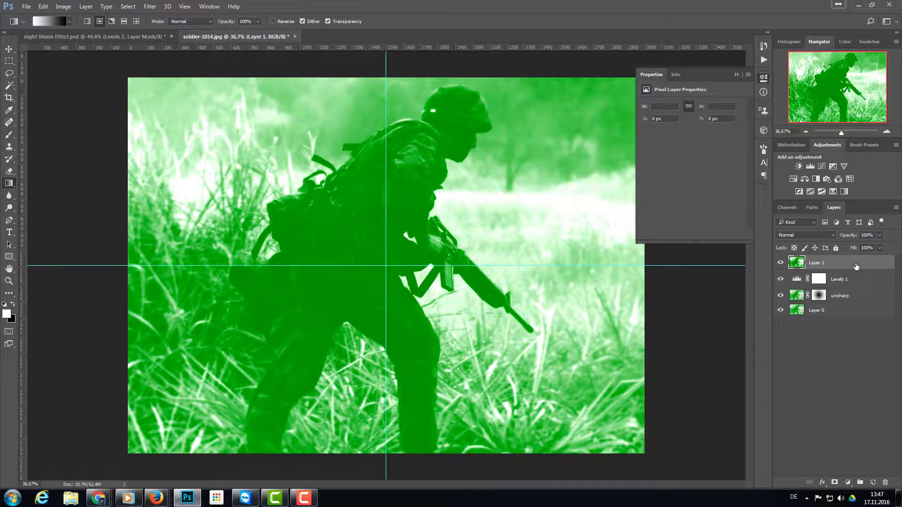
Apply Add Noise to Layer 1 at 5%, Gaussian, Monochromatic.
left_click(153, 8)
mouse_move(171, 138)
left_click(283, 137)
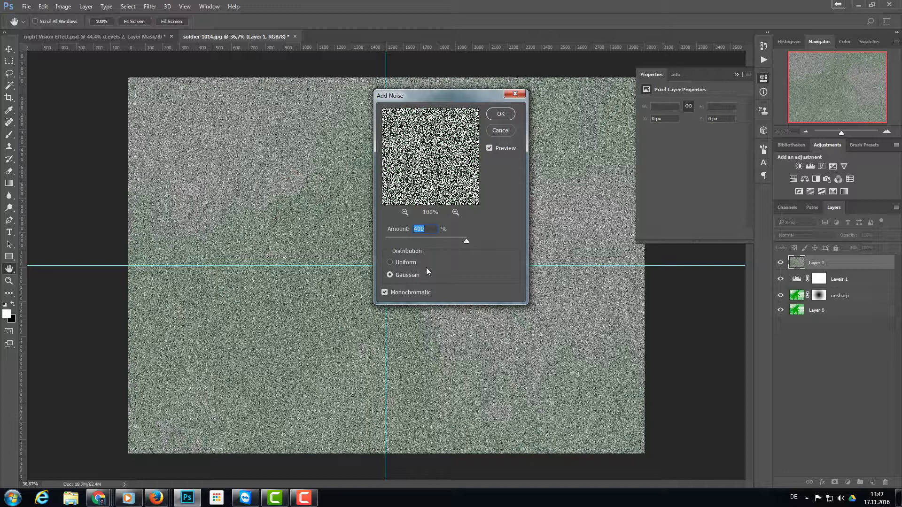
type("5")
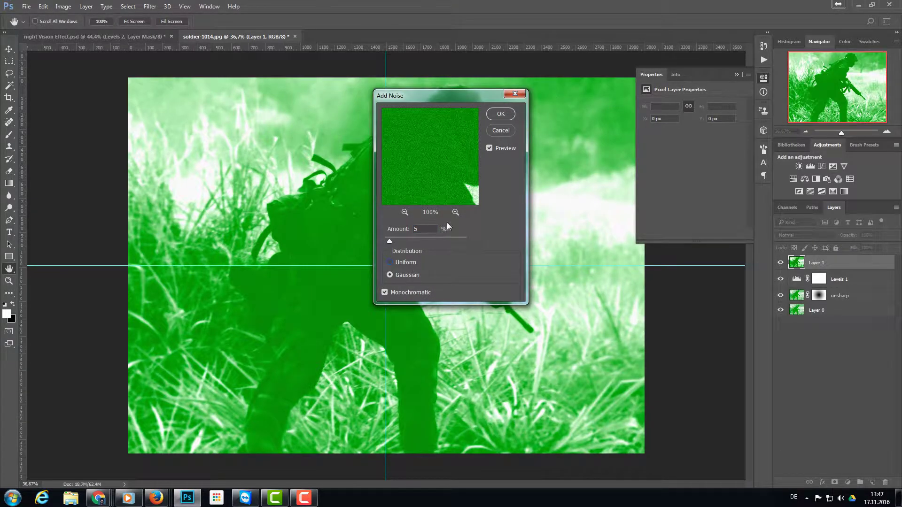
left_click(509, 115)
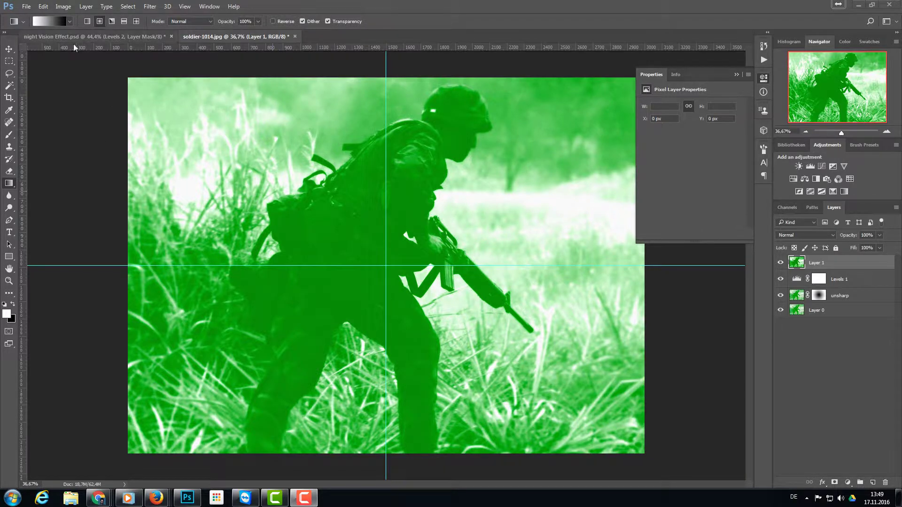
Create a new 8×8 pixel document at 72 ppi.
left_click(27, 7)
left_click(268, 111)
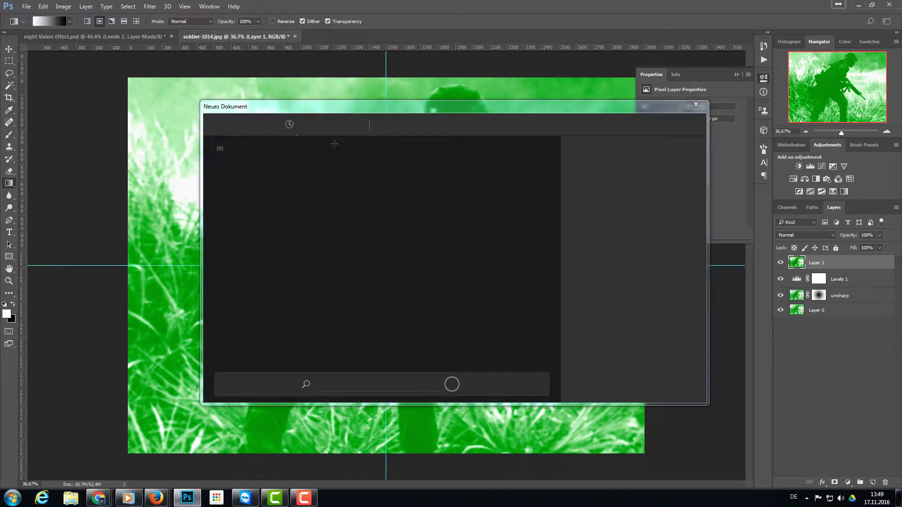
double_click(587, 192)
type("8")
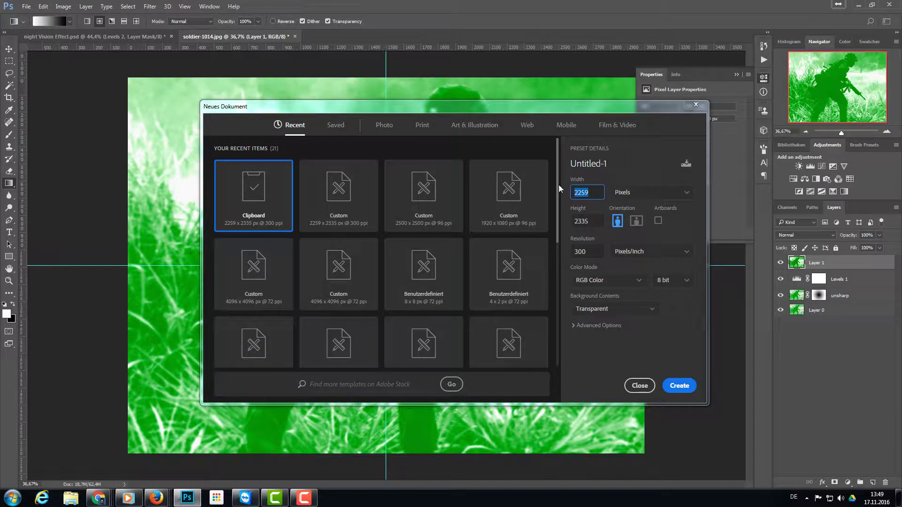
key("Tab")
type("8")
key("Tab")
type("72")
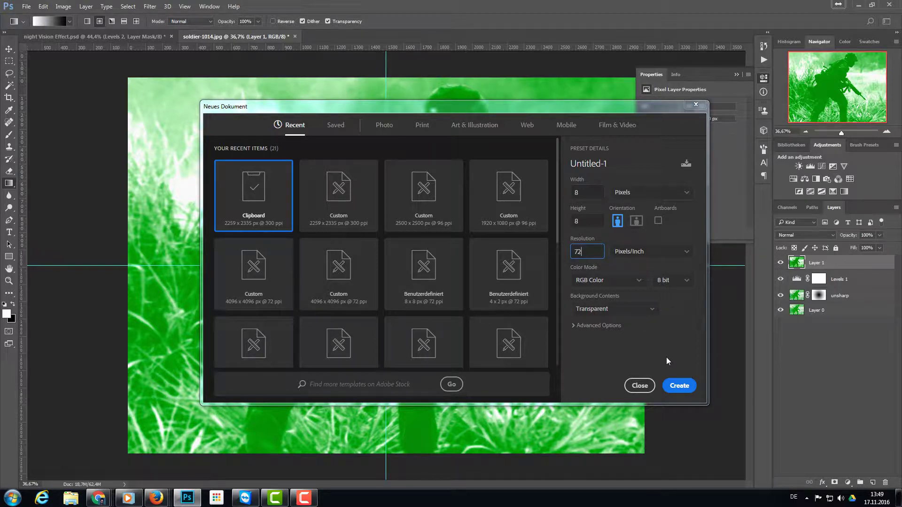
left_click(679, 386)
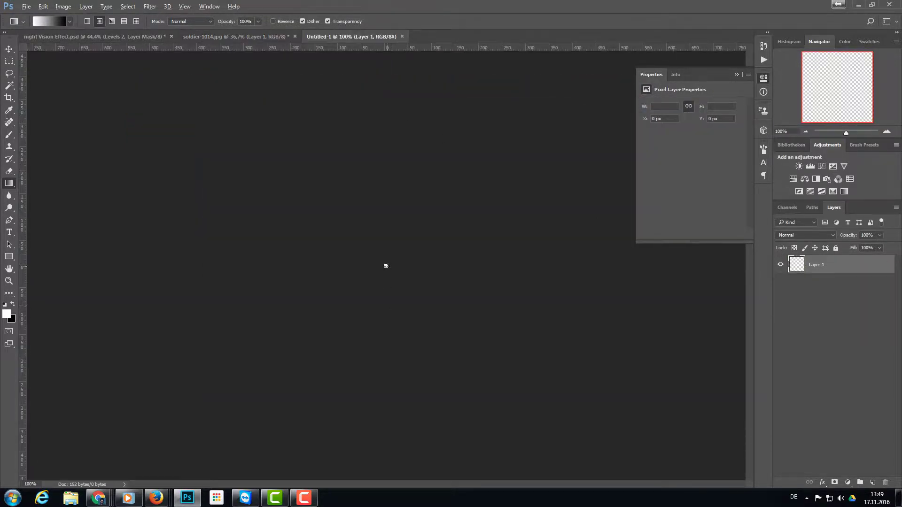
Fill the tile's transparent canvas white with the Paint Bucket.
scroll(386, 266, "up", 10)
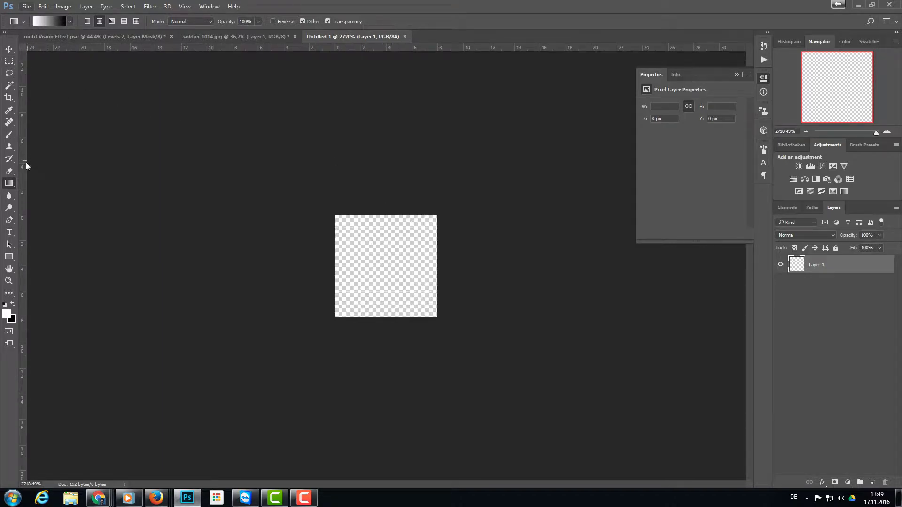
right_click(9, 183)
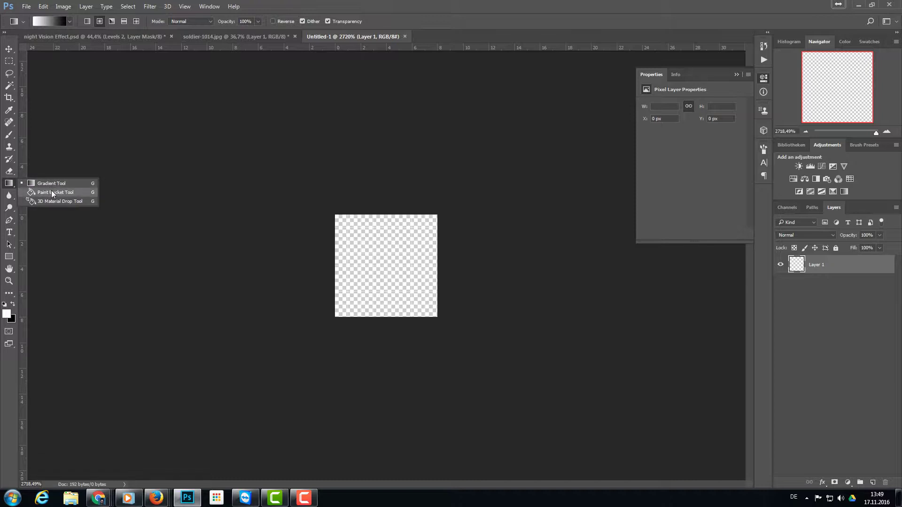
left_click(52, 192)
left_click(381, 277)
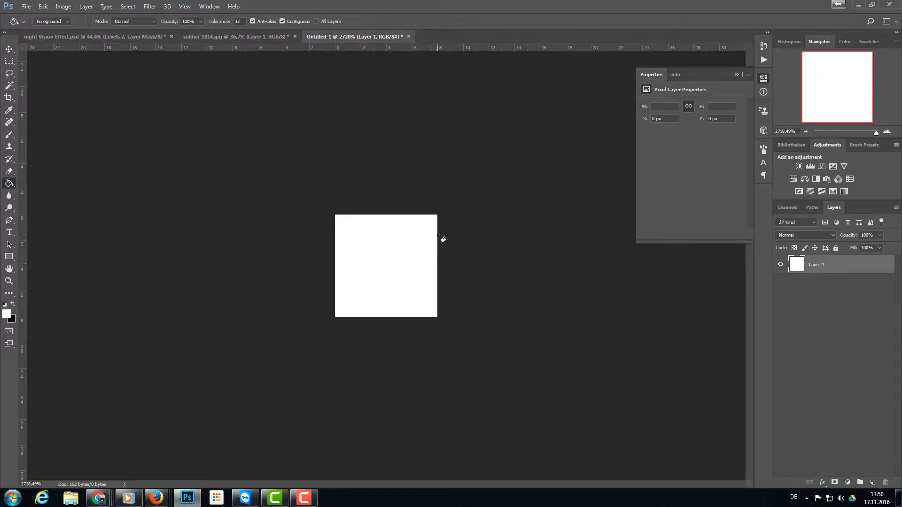
Select the top half of the tile, fill it black, and deselect.
left_click(9, 61)
left_click_drag(333, 212, 443, 260)
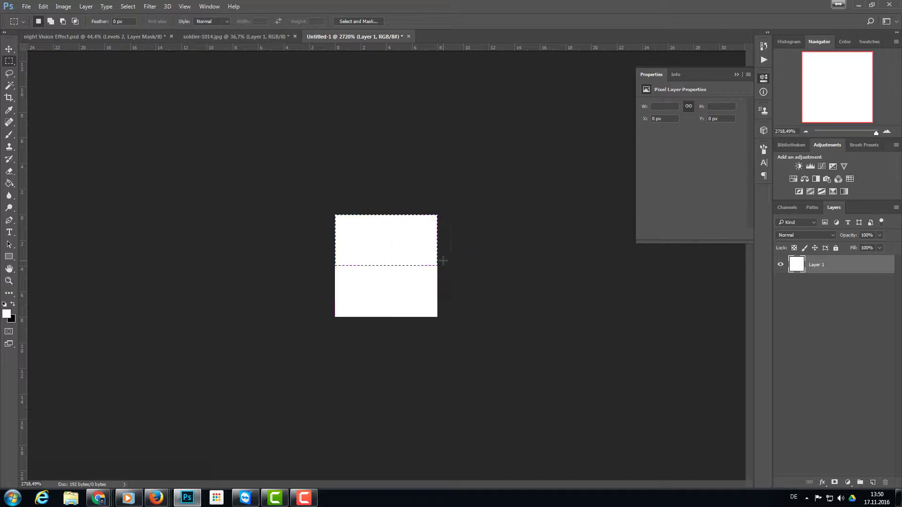
left_click(12, 303)
left_click(9, 183)
left_click(9, 183)
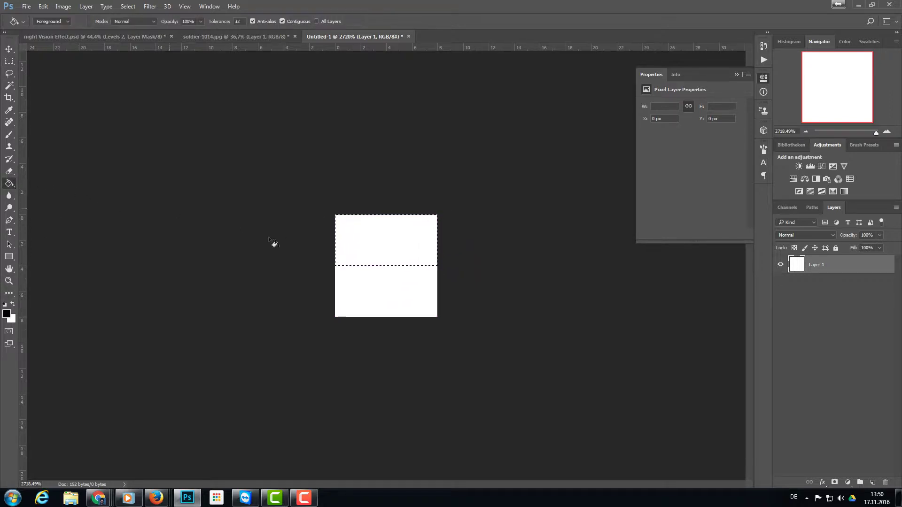
left_click(378, 251)
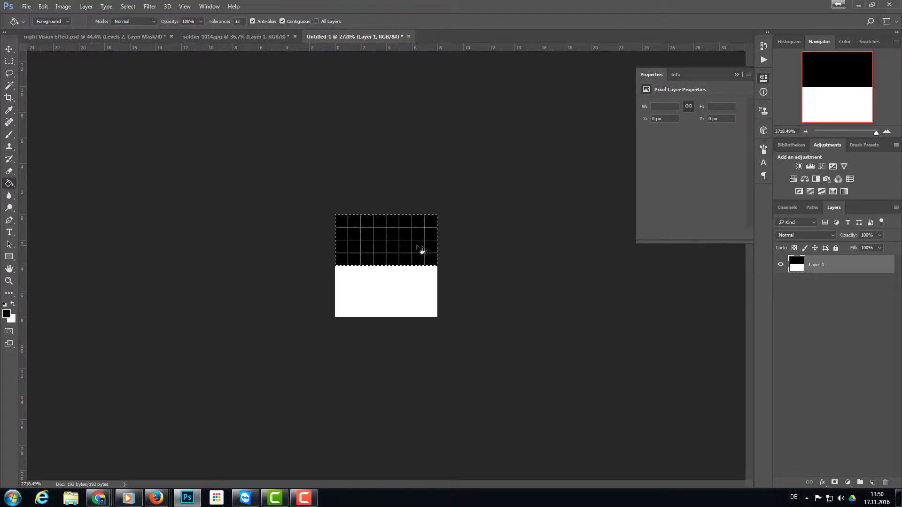
key("ctrl+d")
scroll(409, 265, "down", 4, "alt")
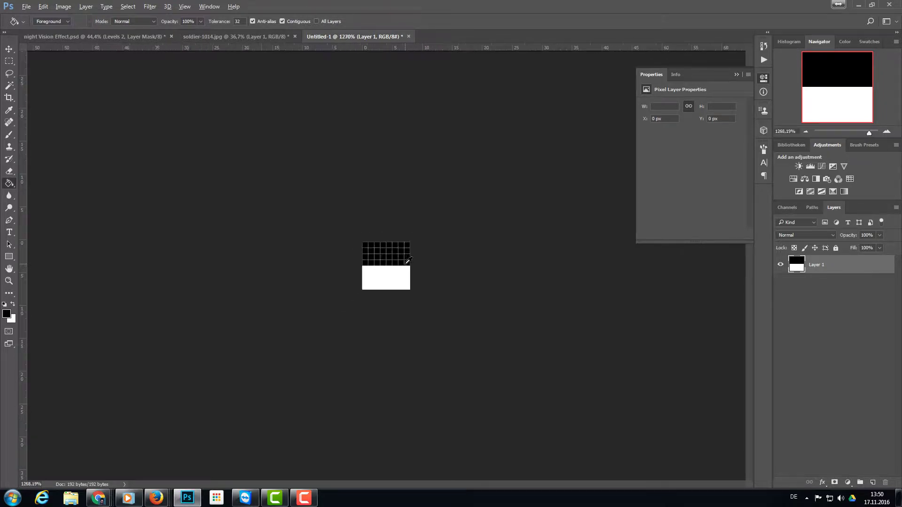
scroll(408, 261, "down", 4, "alt")
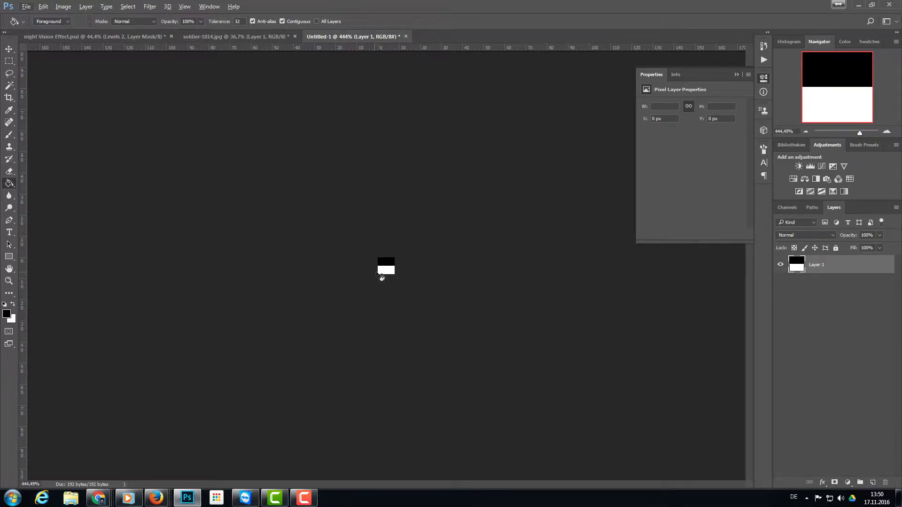
scroll(389, 268, "up", 4, "alt")
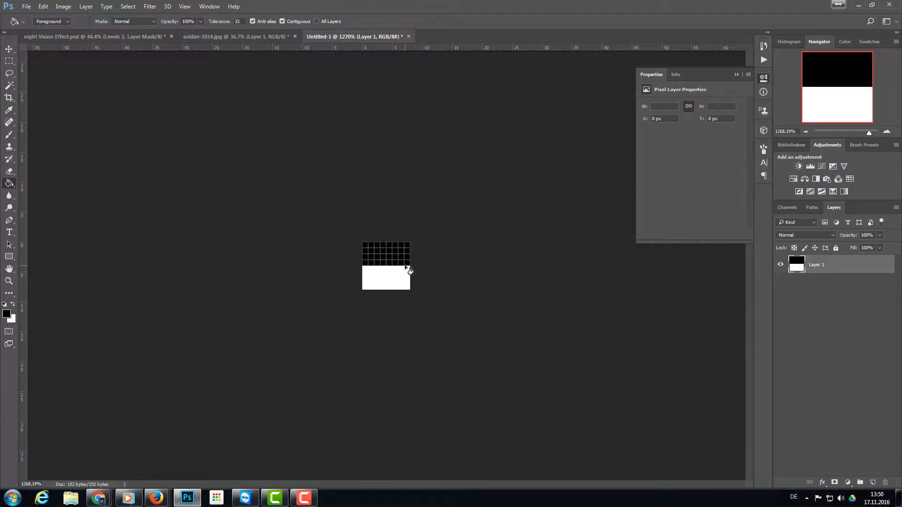
Define the tile as pattern 'ScanLine 1' and switch back to soldier-1014.jpg.
left_click(44, 8)
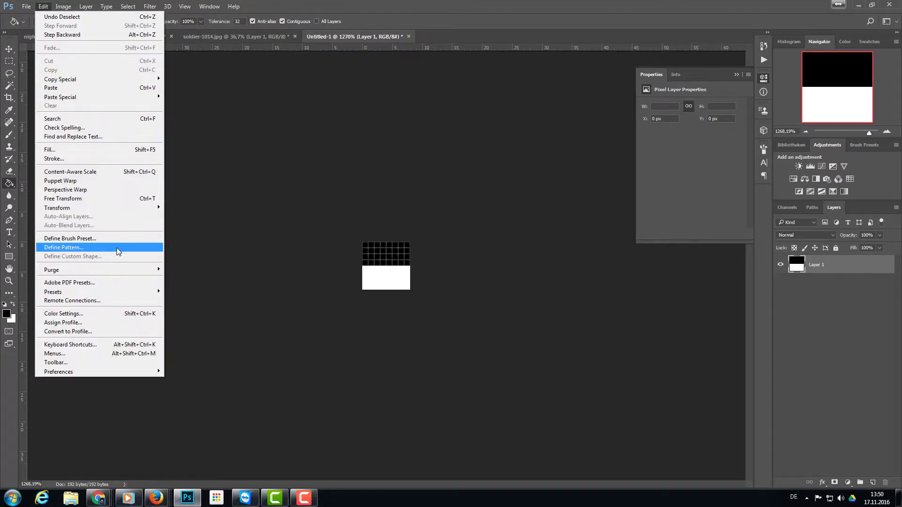
left_click(117, 247)
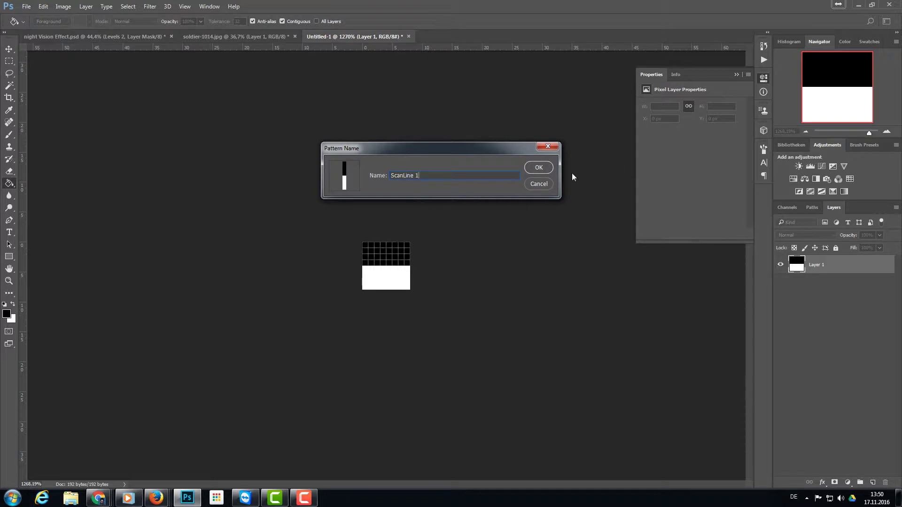
left_click(548, 168)
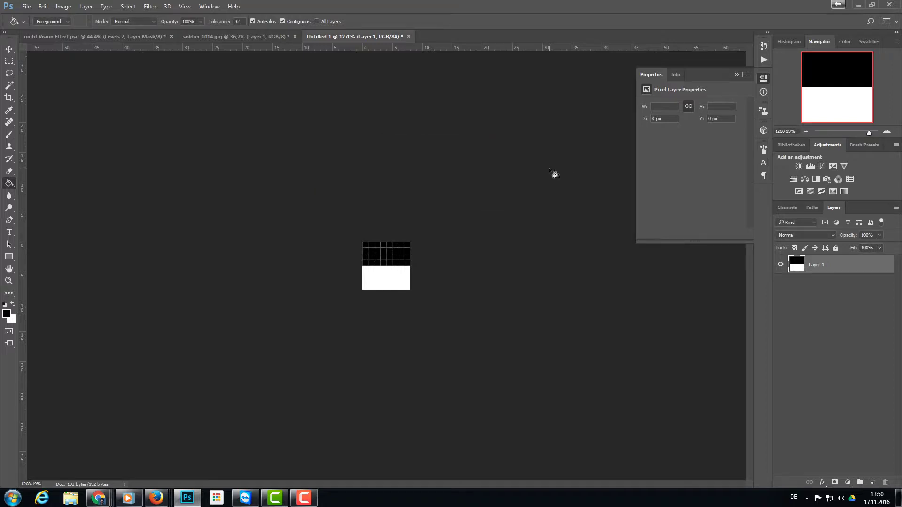
left_click(228, 38)
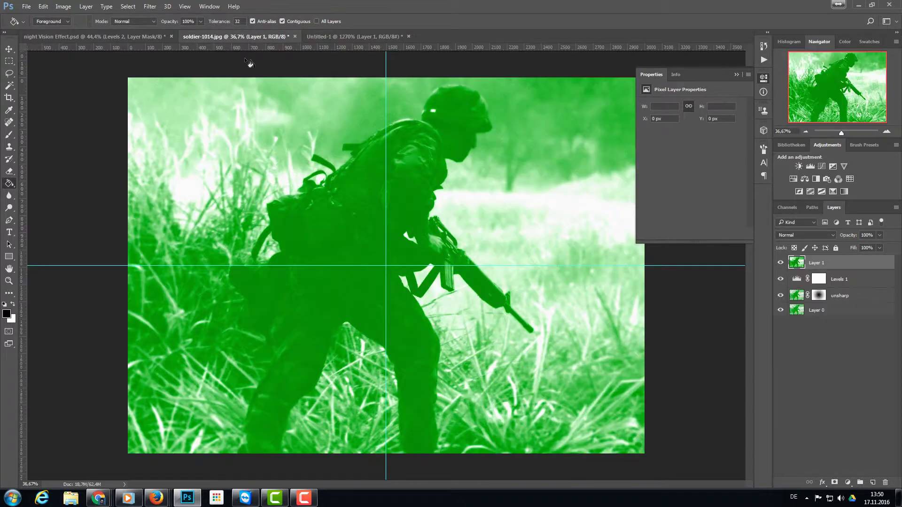
Add a Pattern Overlay to Layer 1 using the ScanLine 1 pattern.
left_click(822, 484)
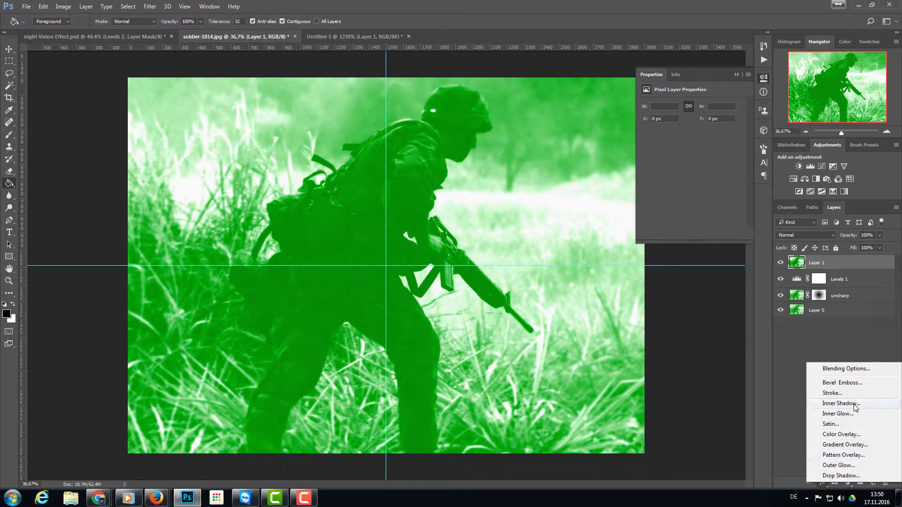
left_click(848, 455)
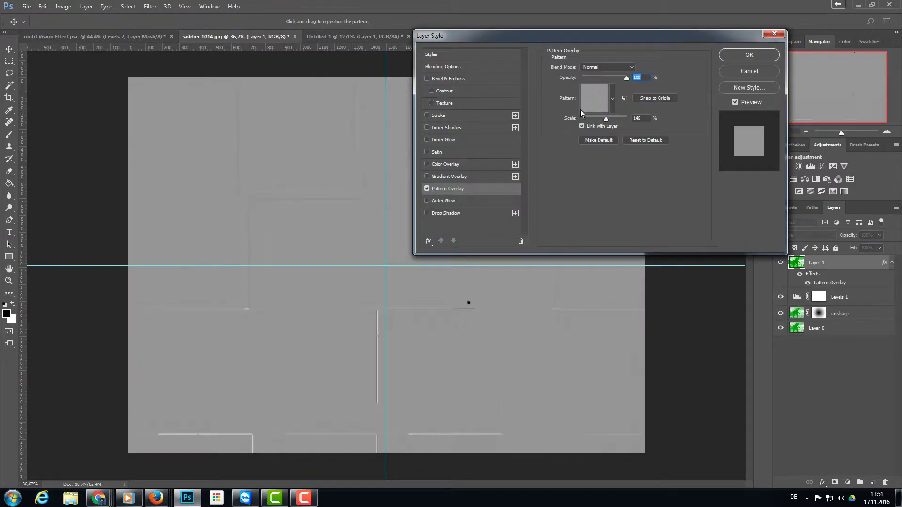
left_click(613, 98)
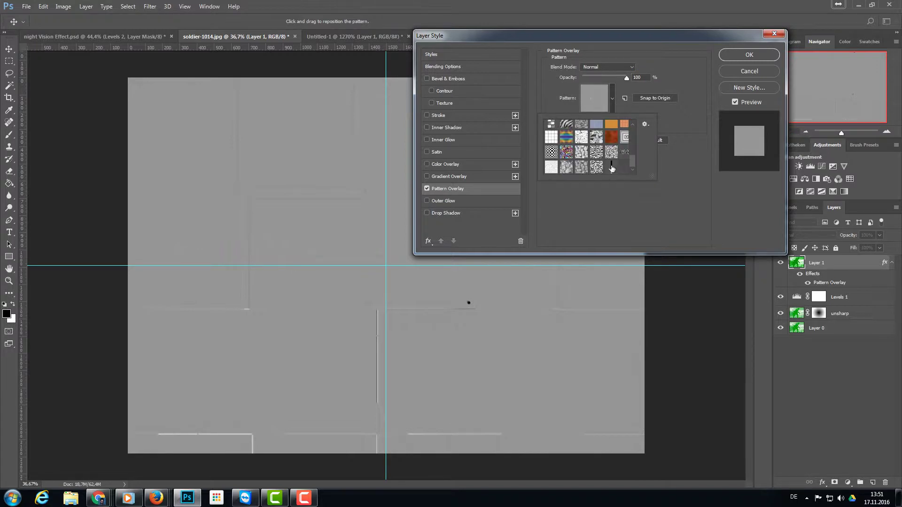
left_click(611, 167)
left_click(622, 212)
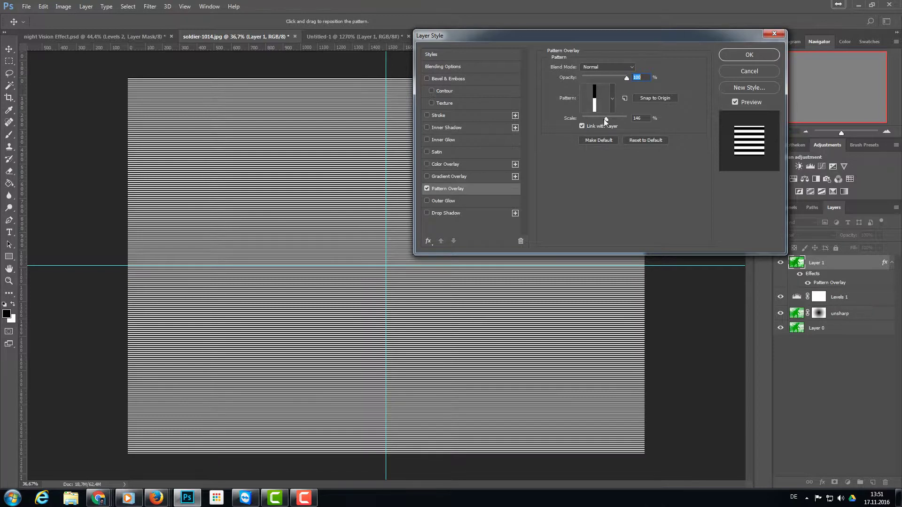
Reduce the pattern scale, set the overlay blend mode to Soft Light, and apply it.
left_click_drag(603, 119, 596, 119)
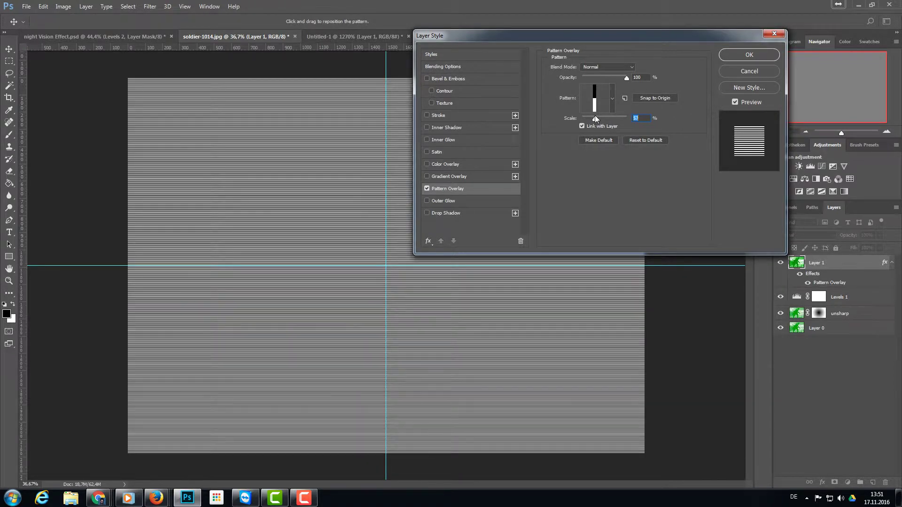
left_click_drag(595, 117, 596, 118)
left_click(625, 68)
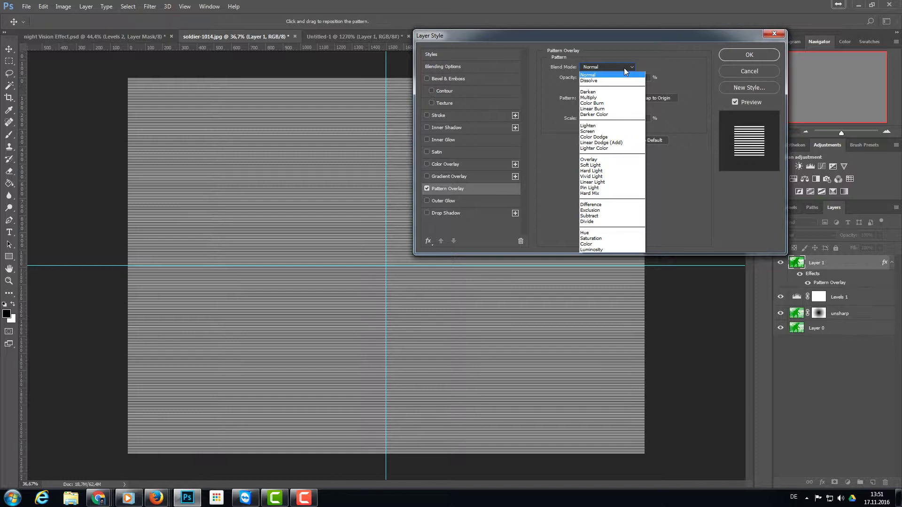
left_click(614, 165)
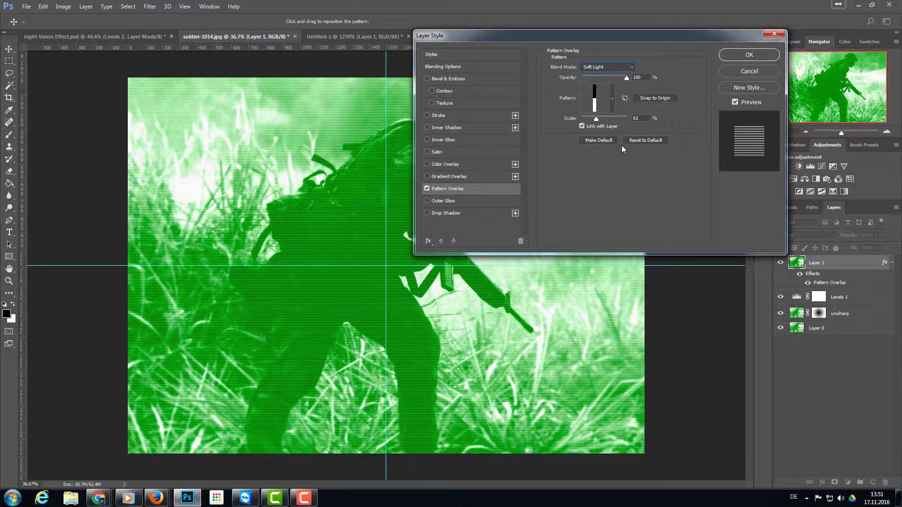
left_click_drag(597, 120, 594, 120)
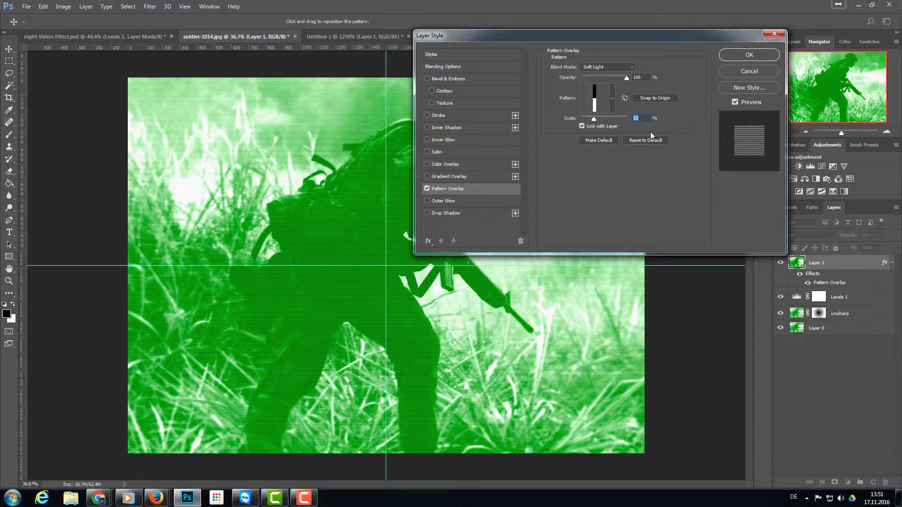
left_click(750, 55)
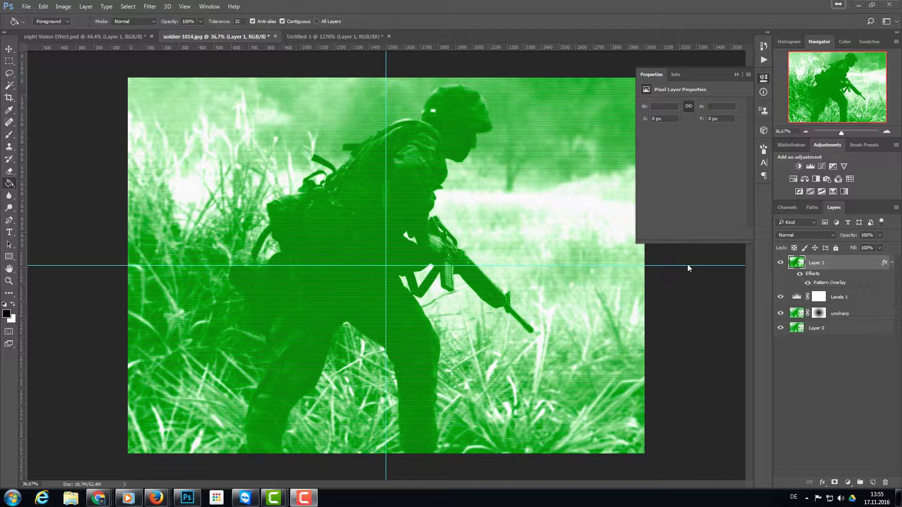
Switch to the Burn Tool from the Dodge tool group.
left_click(9, 196)
right_click(11, 200)
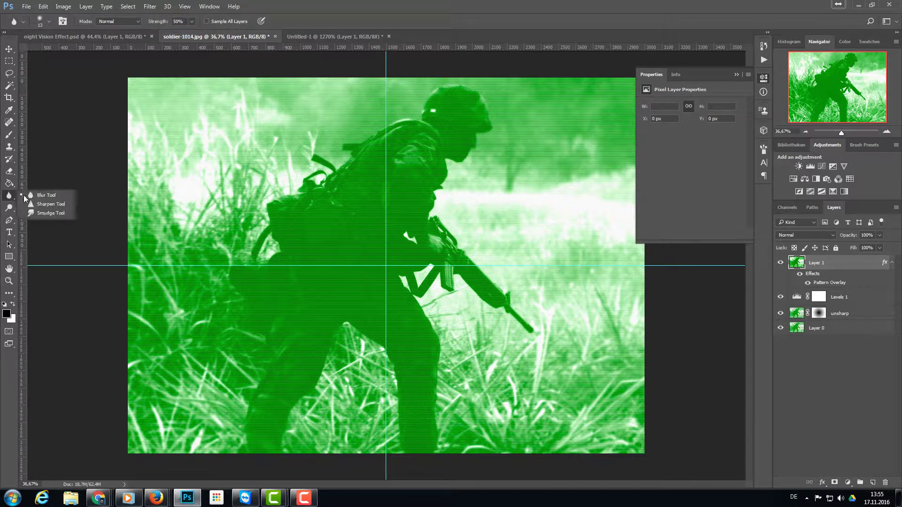
left_click(49, 197)
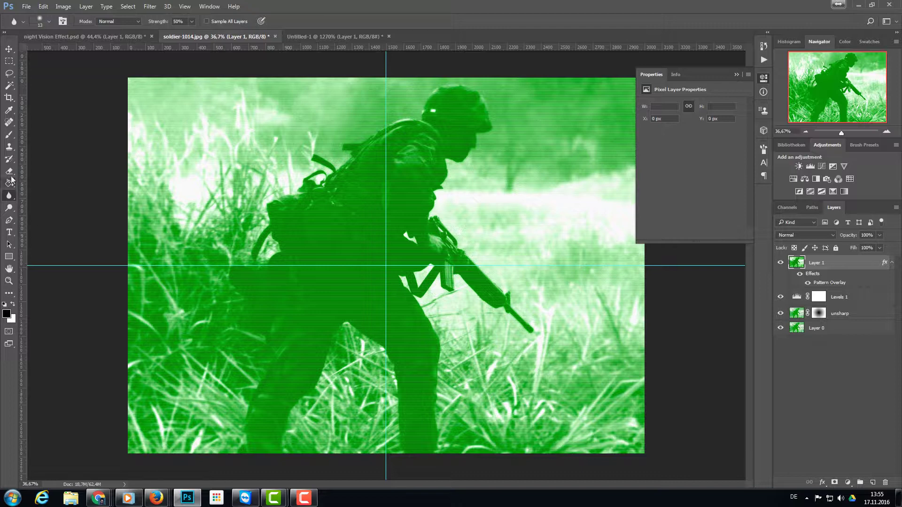
left_click(9, 208)
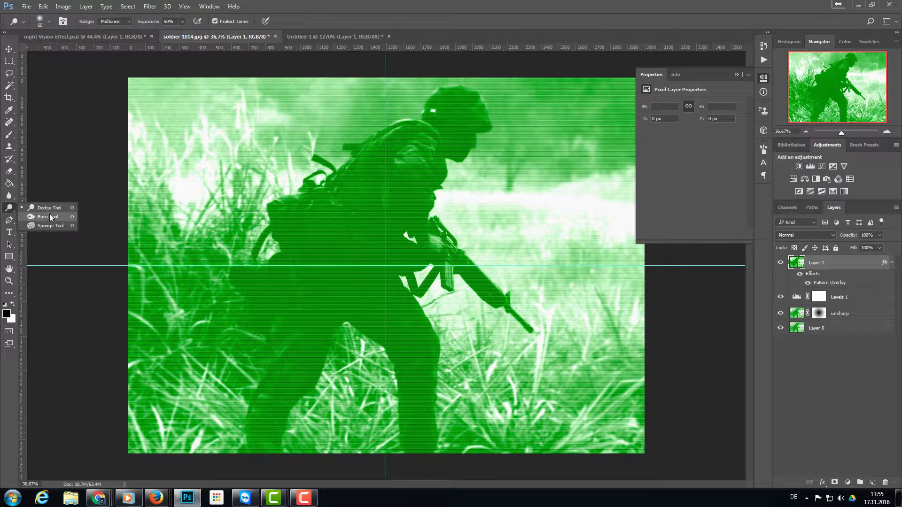
left_click(51, 217)
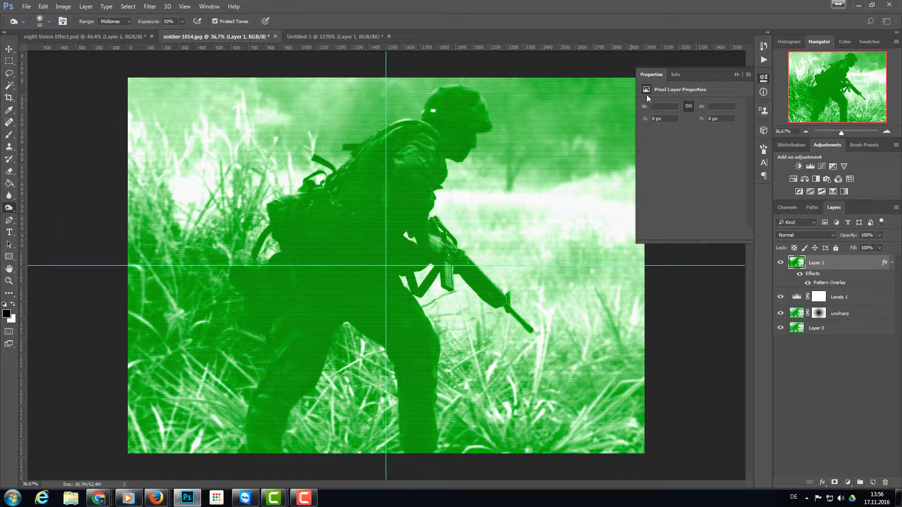
With a soft round brush around 1228 px, burn the lower-right grass and upper-left corner darker.
left_click(863, 145)
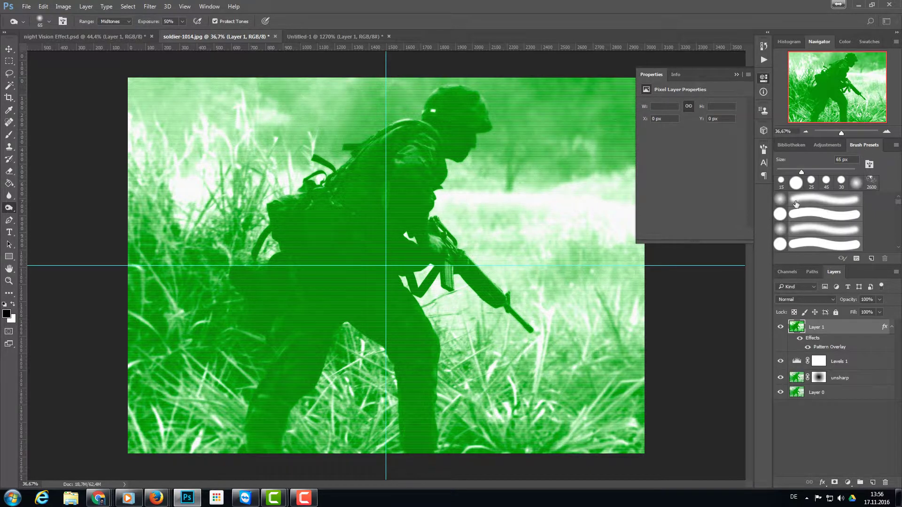
left_click(805, 196)
left_click_drag(833, 170, 830, 172)
left_click_drag(838, 172, 848, 171)
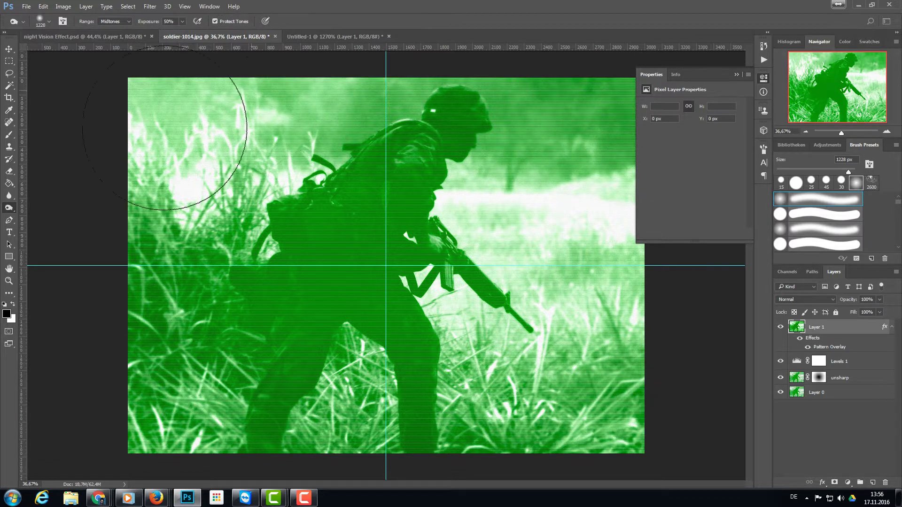
mouse_move(518, 426)
left_mouse_down()
mouse_move(614, 359)
mouse_move(503, 433)
mouse_move(631, 362)
mouse_move(650, 362)
mouse_move(655, 372)
mouse_move(650, 308)
left_mouse_up()
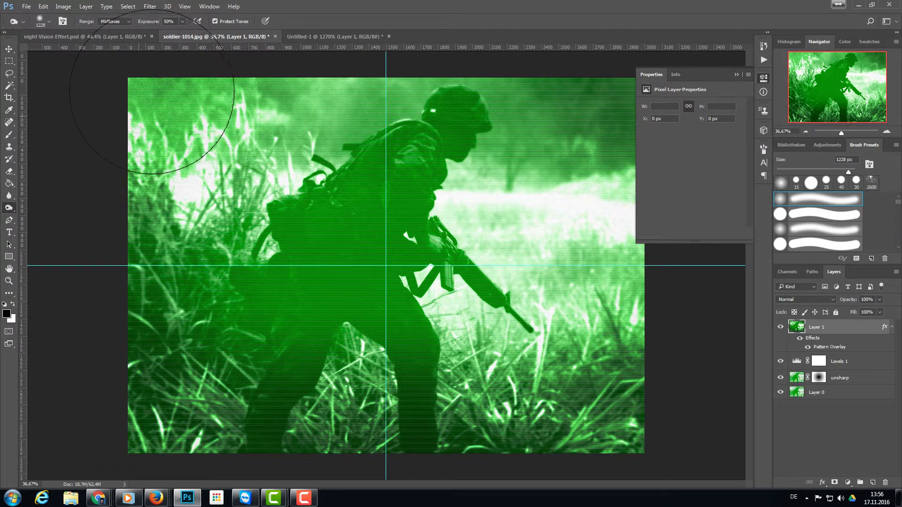
mouse_move(150, 98)
left_mouse_down()
mouse_move(125, 196)
mouse_move(105, 191)
mouse_move(132, 130)
left_mouse_up()
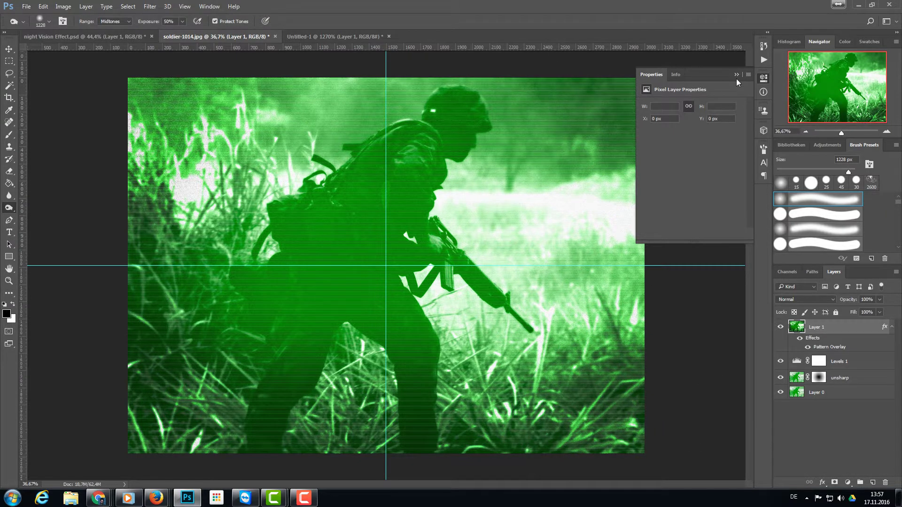
Add a Hue/Saturation adjustment layer with Hue +15 and Saturation -8.
left_click(764, 78)
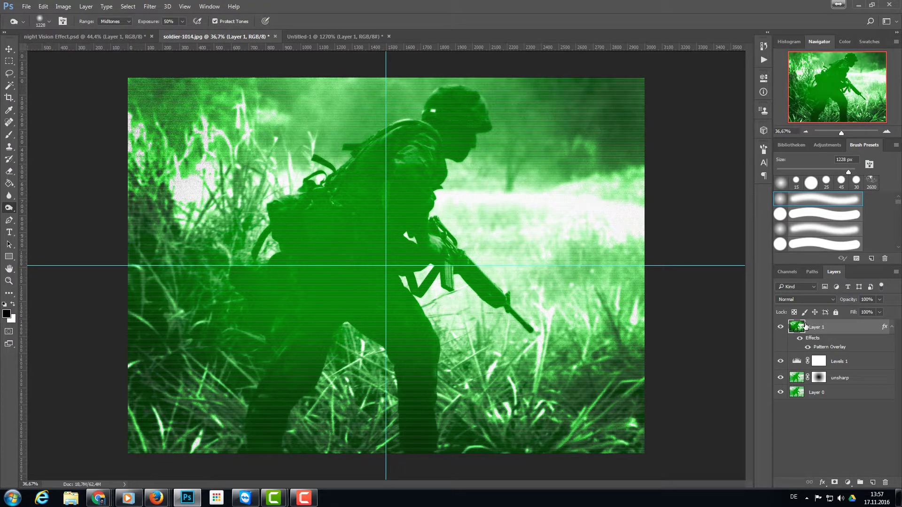
left_click(830, 145)
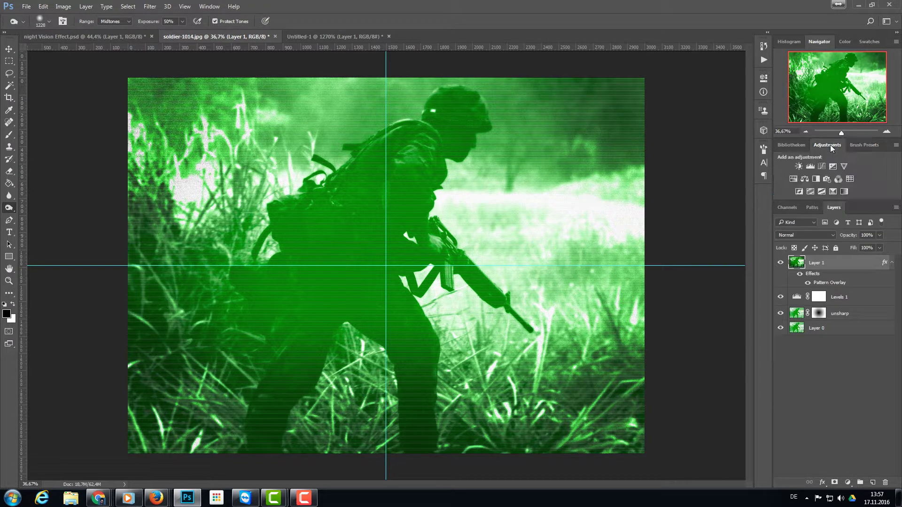
left_click(793, 180)
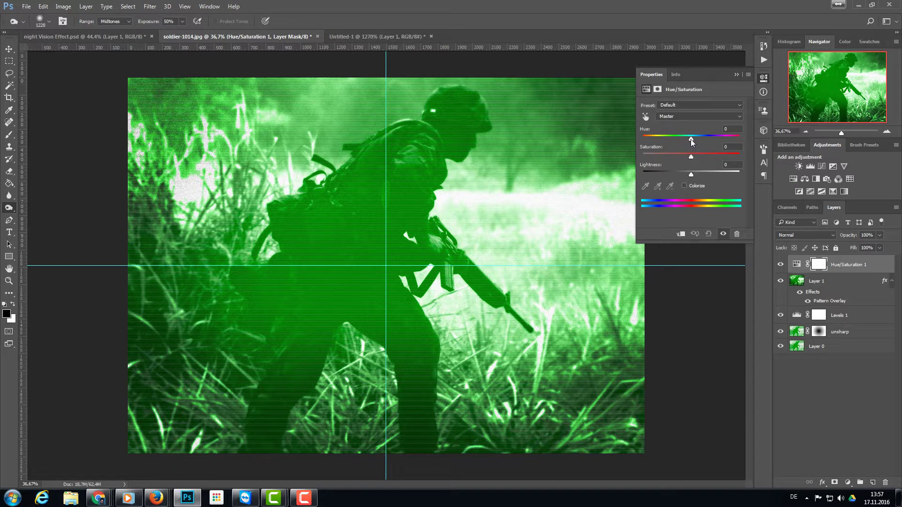
left_click_drag(691, 139, 696, 140)
left_click_drag(689, 157, 687, 158)
Toggle the Hue/Saturation layer's visibility off and back on to compare the effect.
left_click(781, 265)
left_click(780, 266)
left_click(781, 266)
left_click(780, 266)
Add a Levels 2 adjustment with the black input raised to 37, then select that layer.
left_click(814, 169)
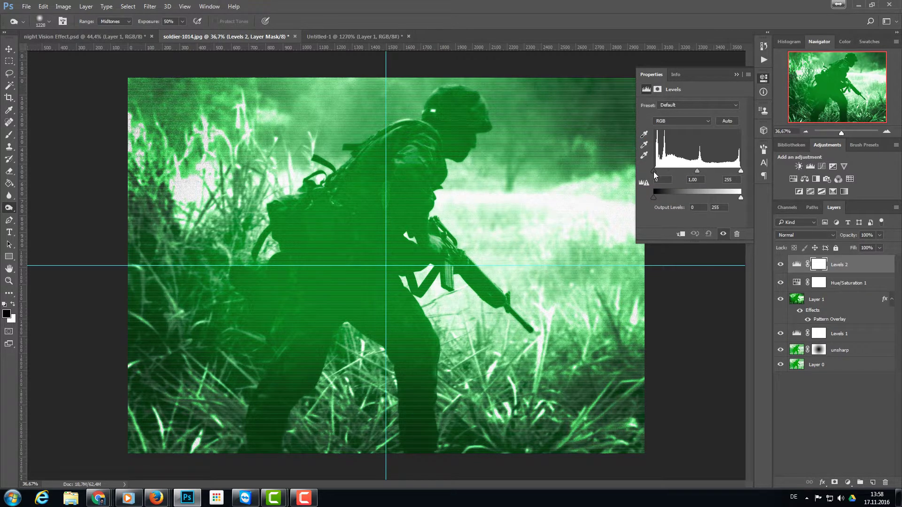
left_click_drag(653, 171, 664, 174)
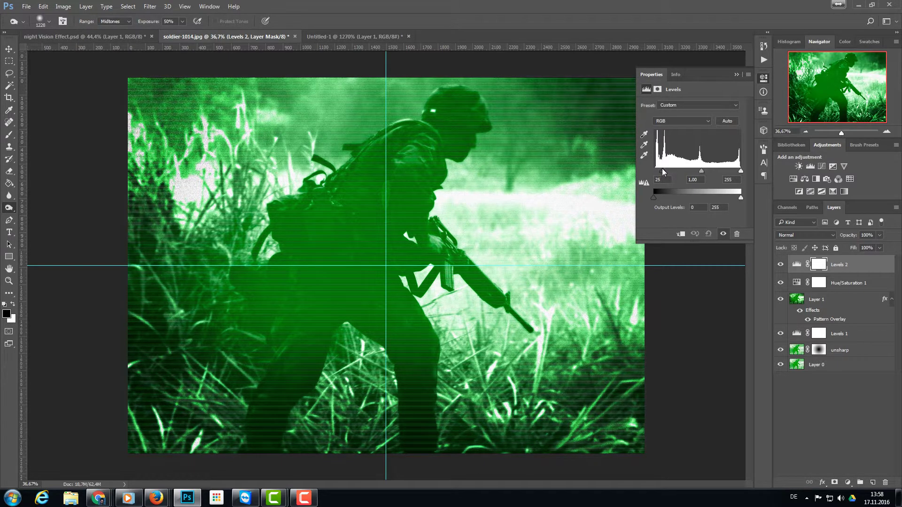
left_click_drag(662, 172, 666, 172)
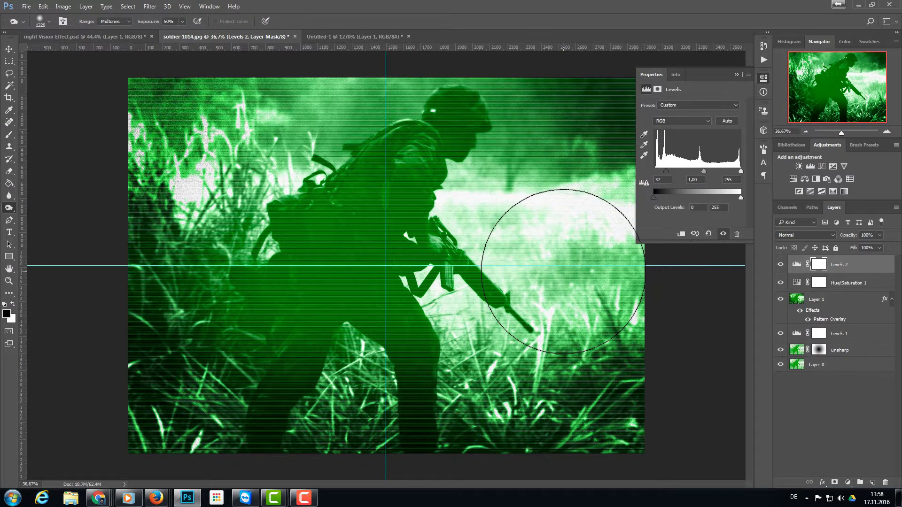
left_click(851, 265)
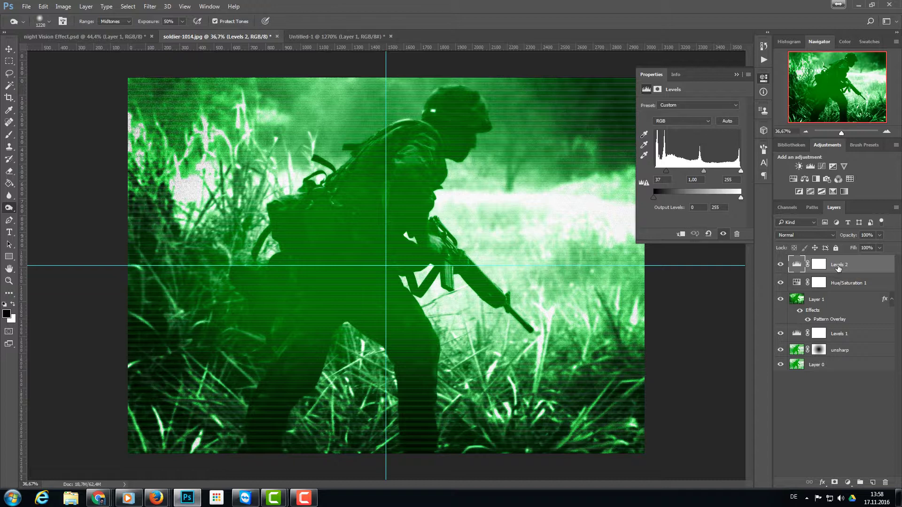
Stamp all visible layers into Layer 2 and give it a Camera Raw post-crop vignette of about -30.
key("ctrl+shift+alt+e")
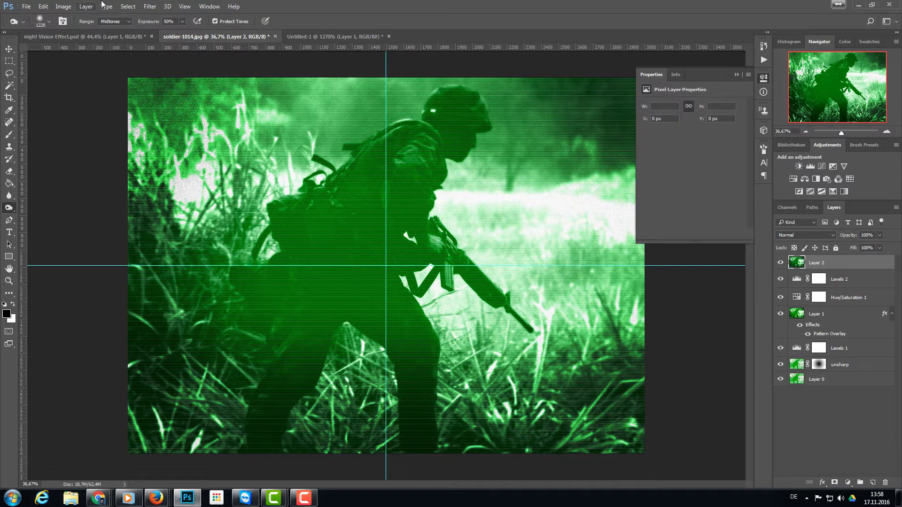
left_click(150, 6)
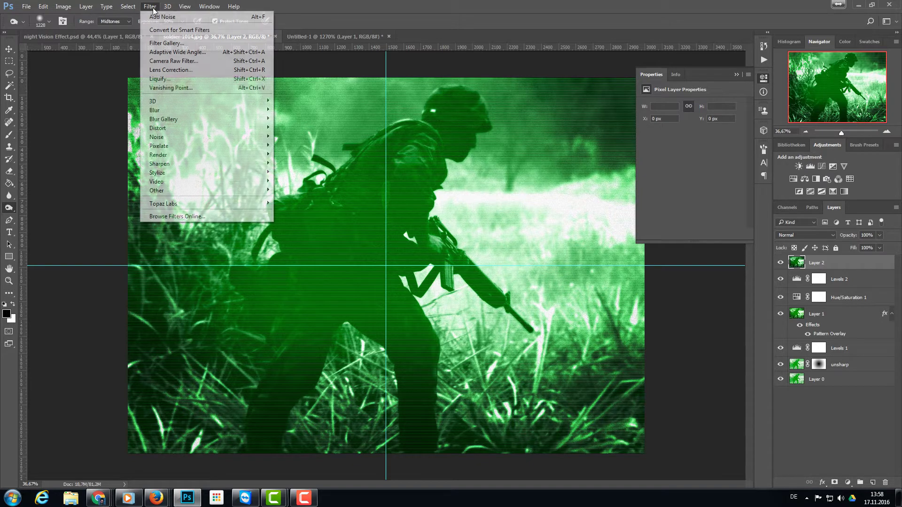
left_click(205, 60)
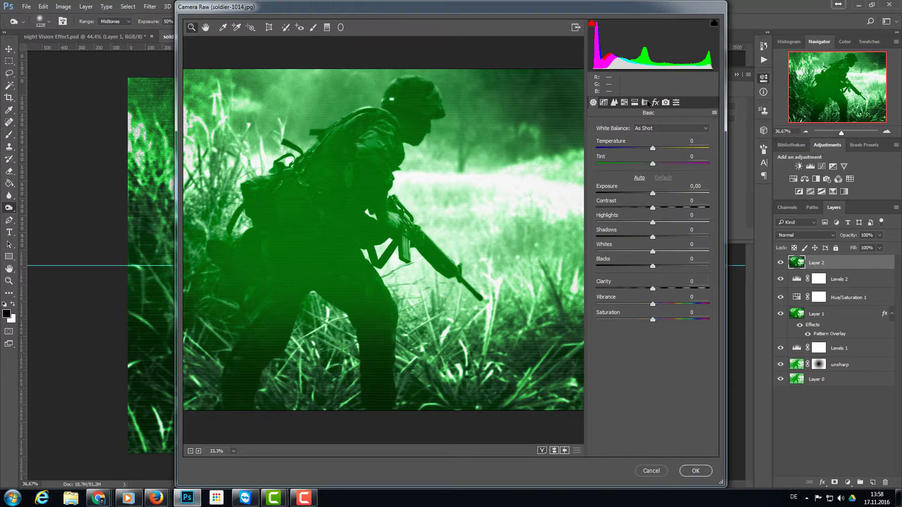
left_click(646, 103)
left_click(655, 103)
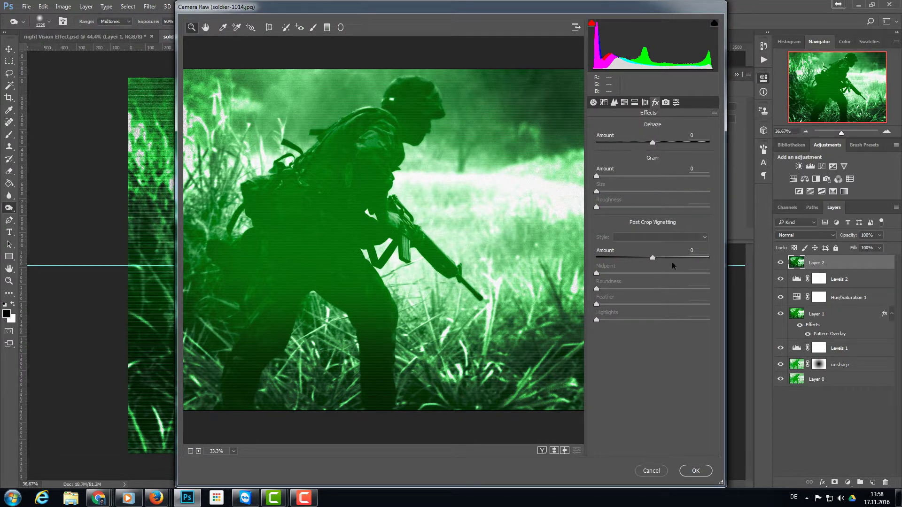
left_click_drag(654, 255, 637, 258)
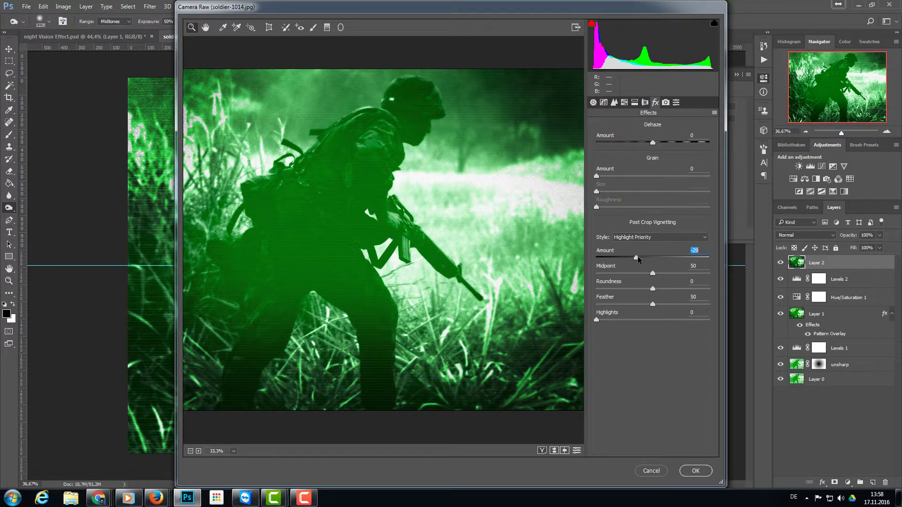
left_click(692, 471)
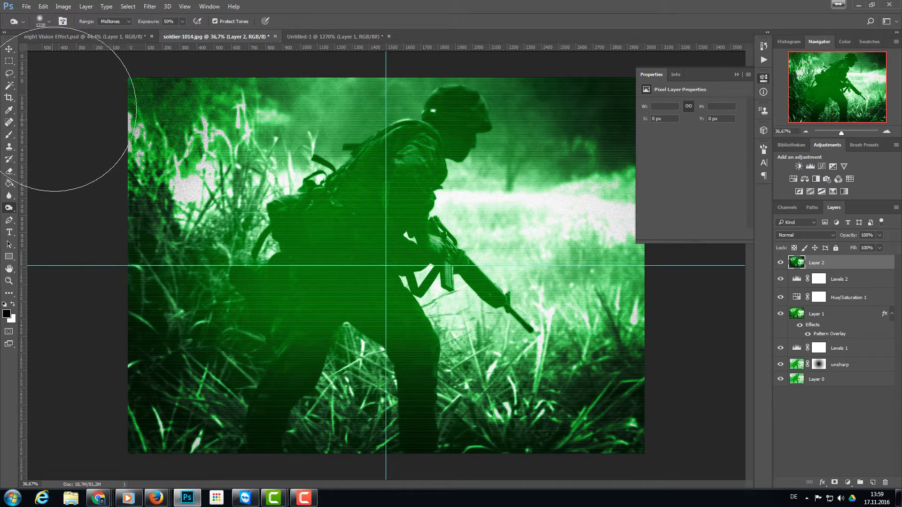
Hide the Properties panel and view the night-vision image in full-screen mode.
left_click(763, 79)
key("f")
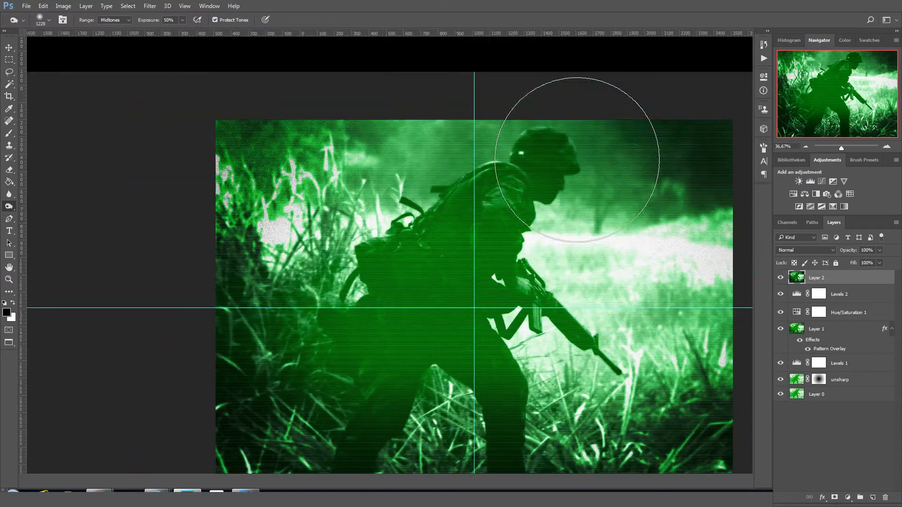